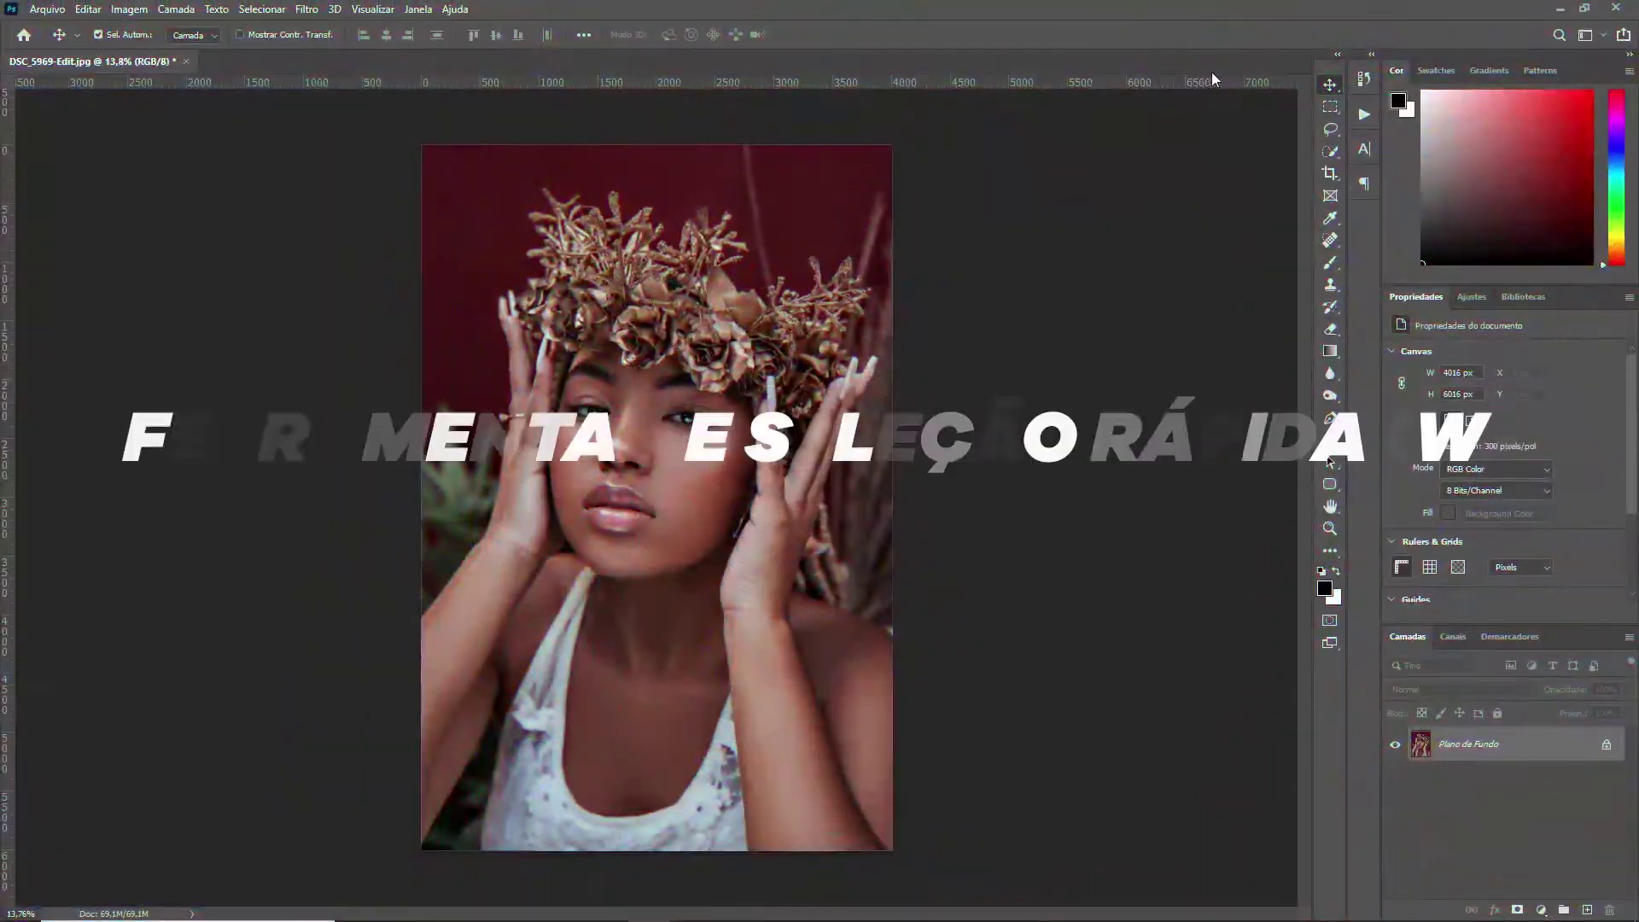
Step: Select the woman with Select Subject and copy her onto a new layer, Camada 1
{"action": "left_click", "coordinate": [1337, 154]}
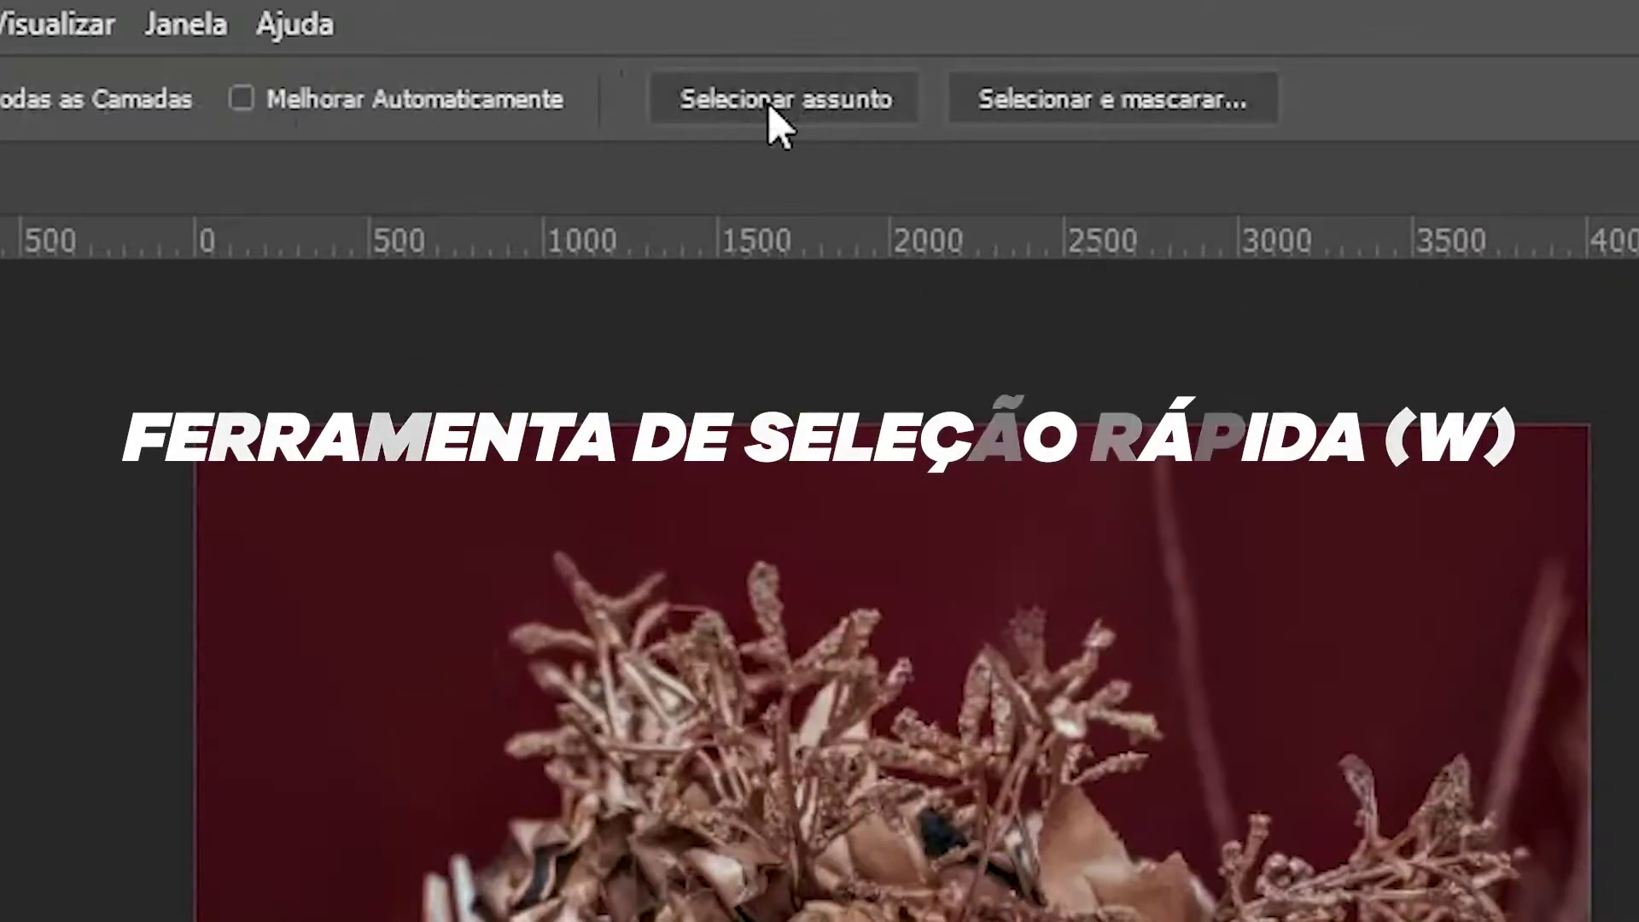
{"action": "left_click", "coordinate": [777, 111]}
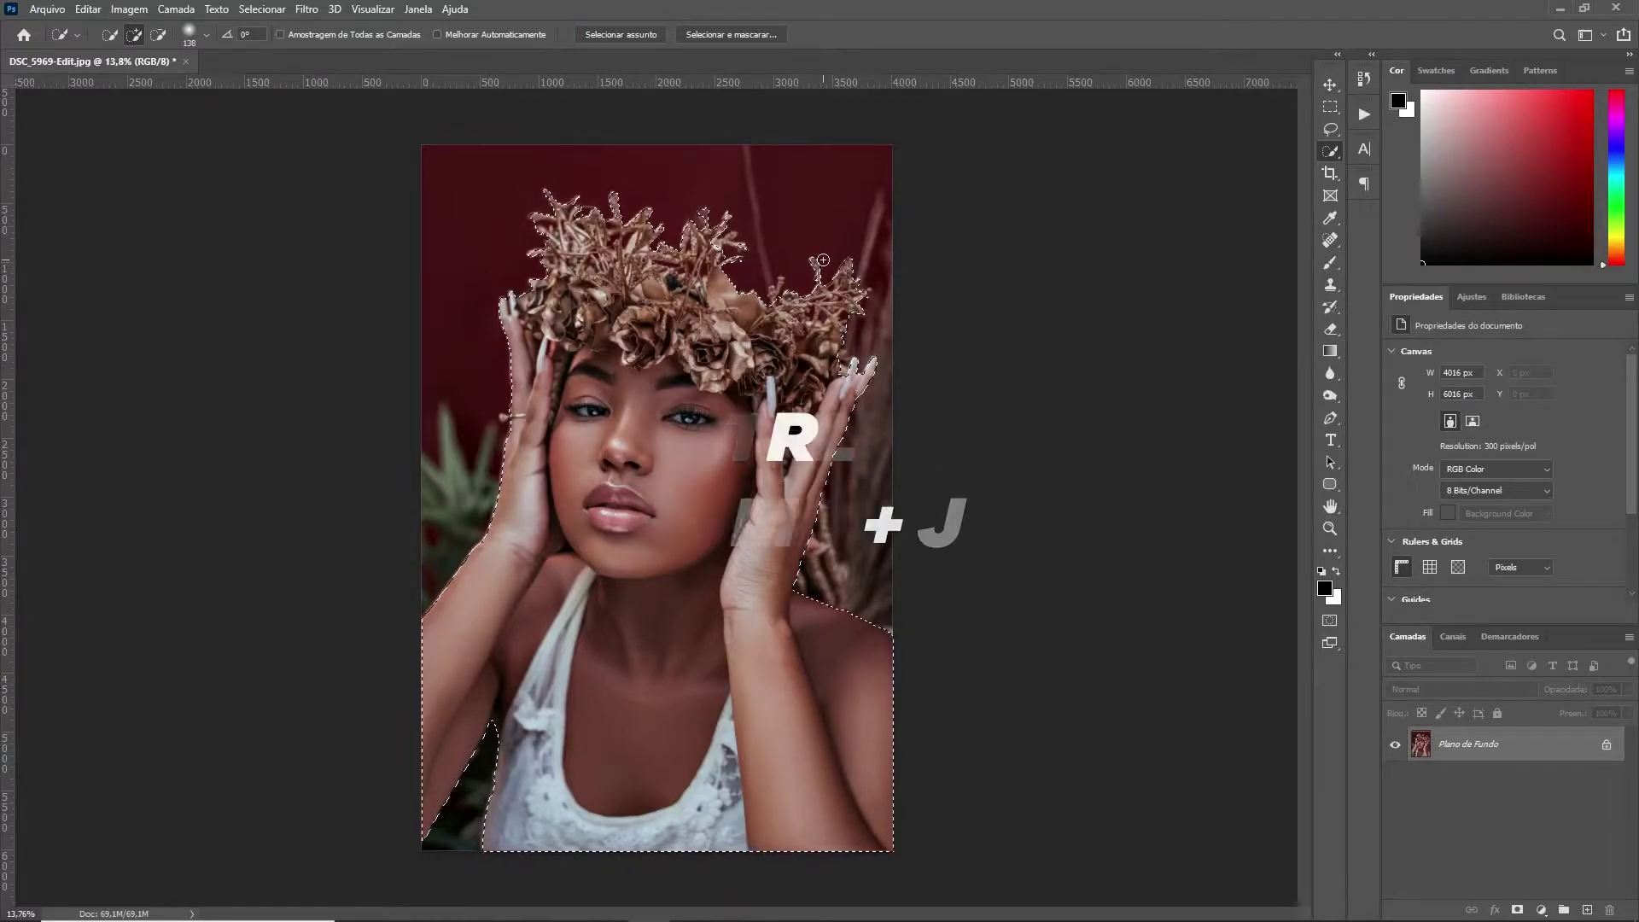
{"action": "key", "text": "ctrl+j"}
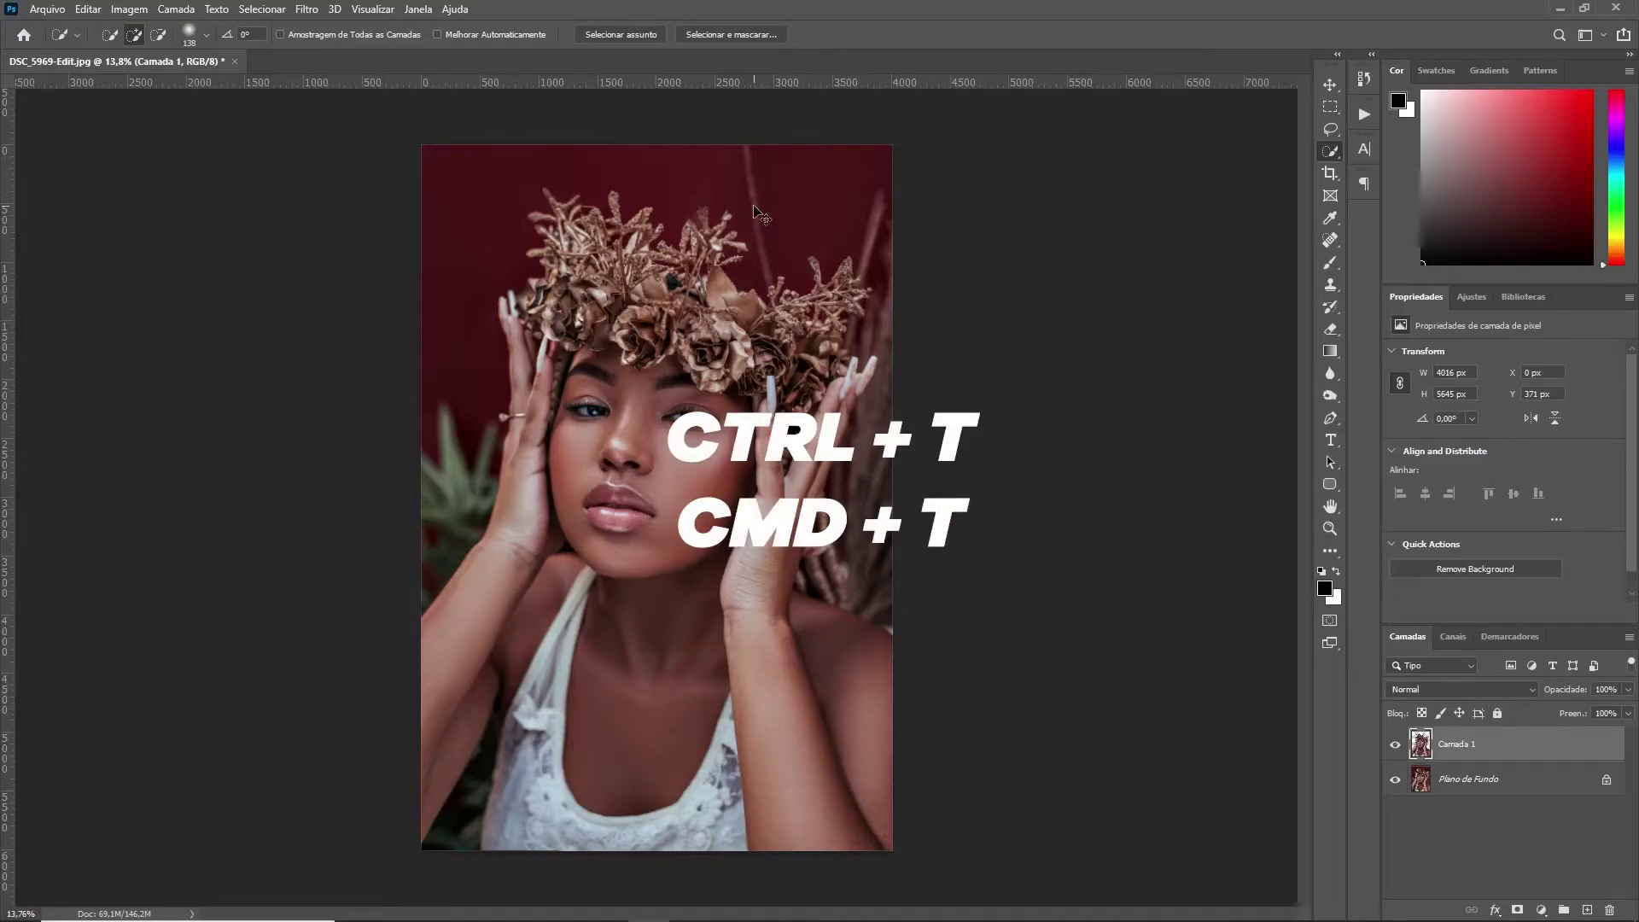
Step: Scale Camada 1 down proportionally to about 61% of its size
{"action": "key", "text": "ctrl+t"}
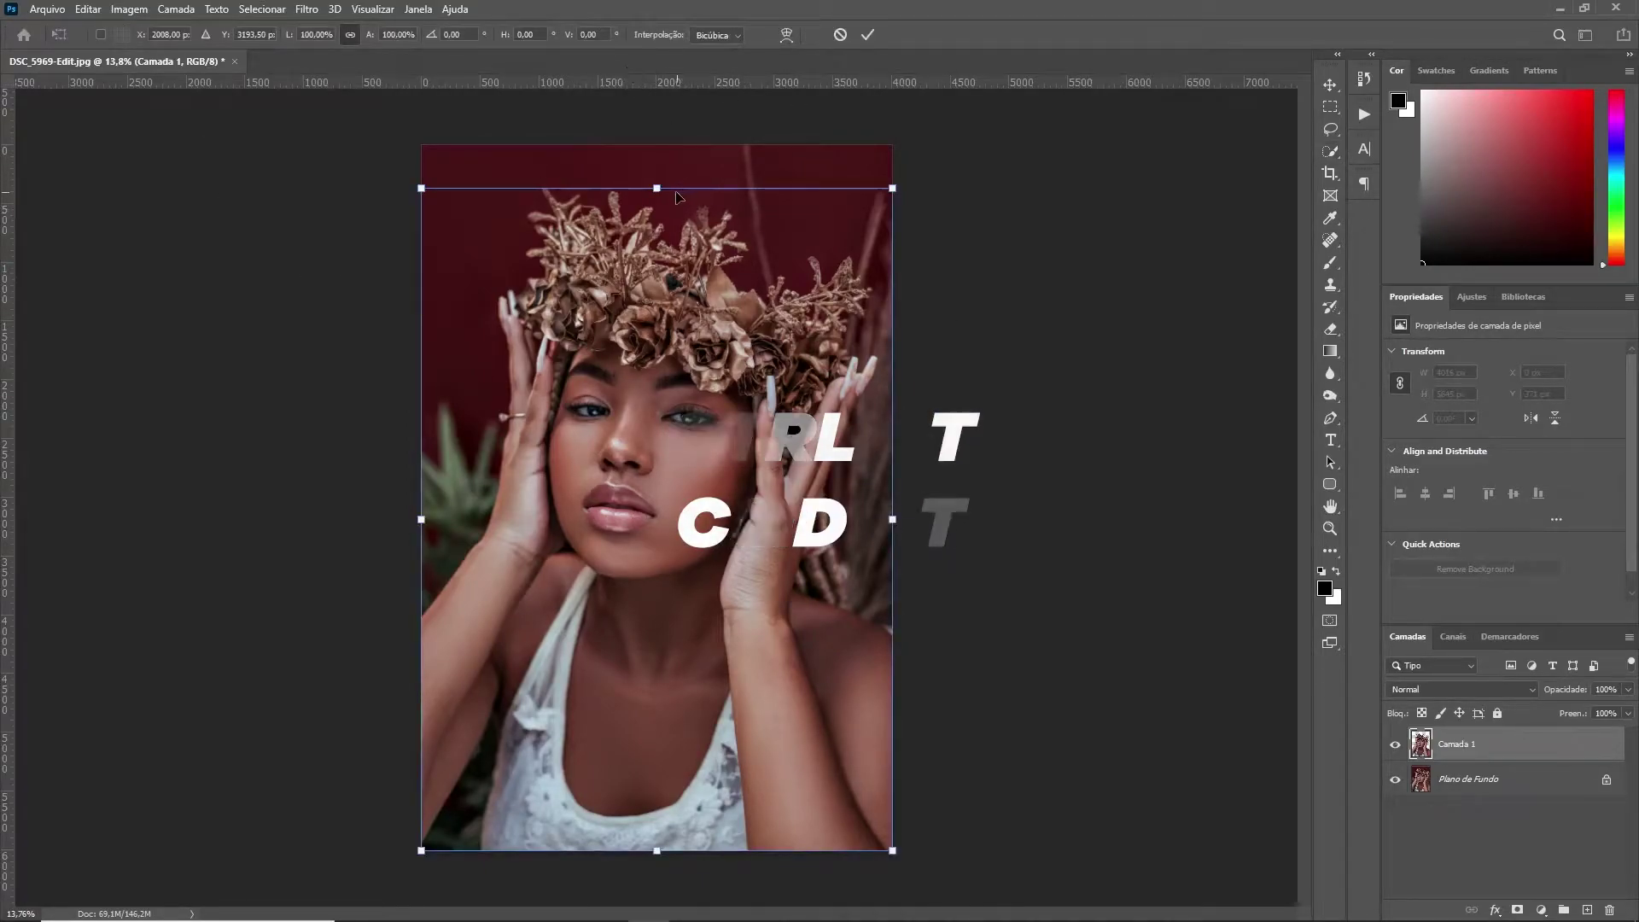
{"action": "left_click_drag", "start_coordinate": [657, 188], "coordinate": [646, 308]}
{"action": "left_click", "coordinate": [867, 34]}
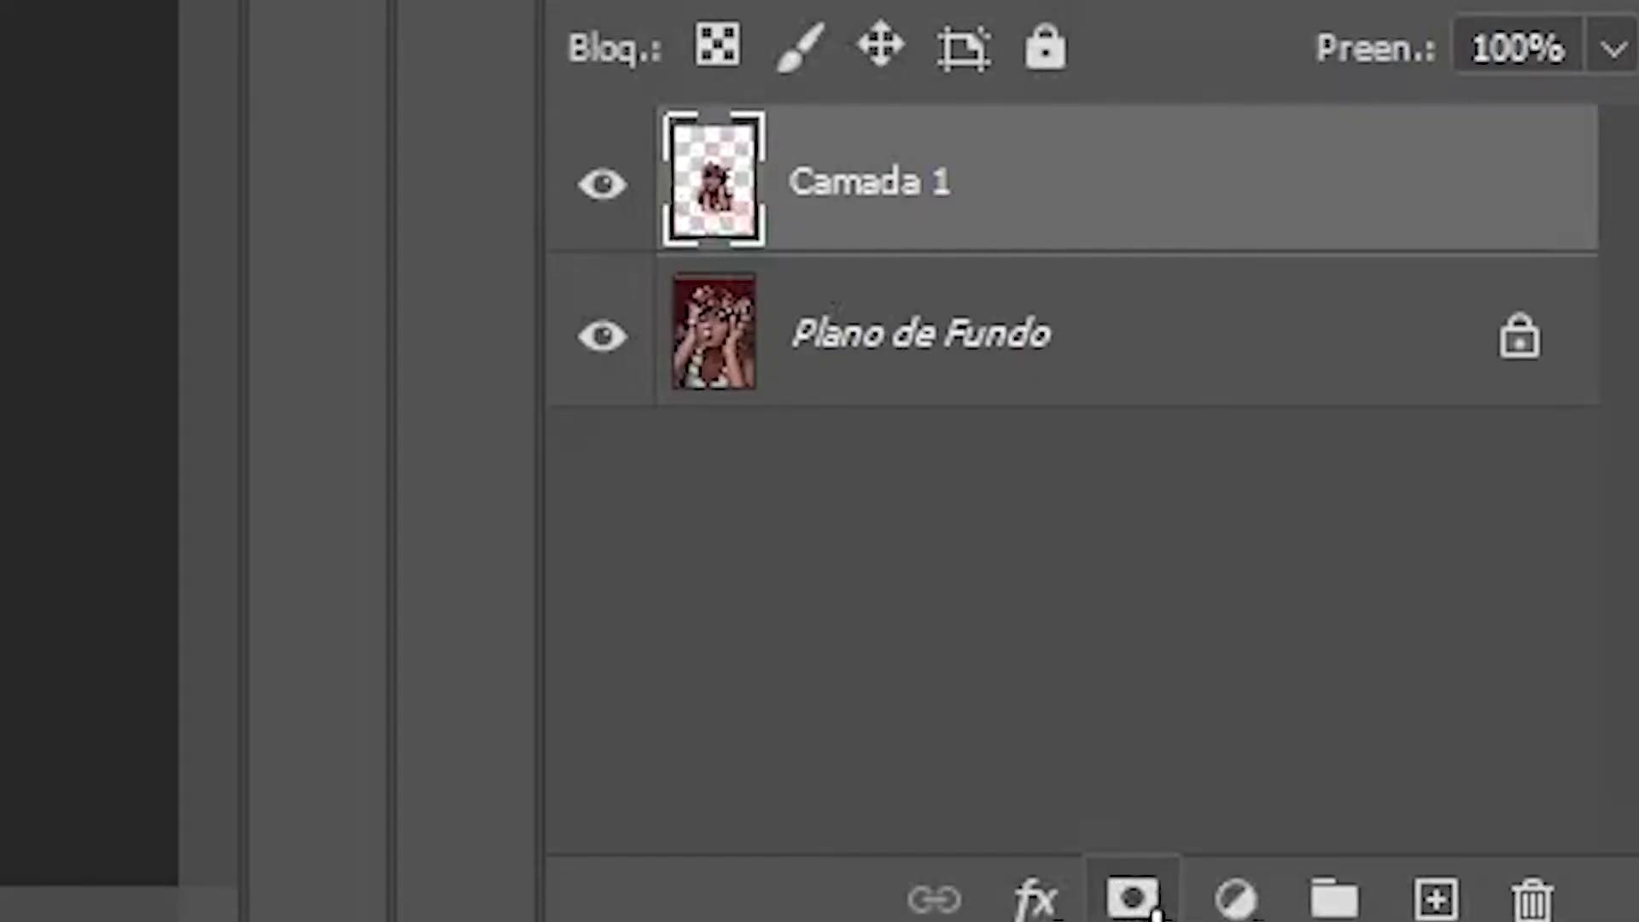
Step: Add a layer mask and brush black over the copy's lower seam across the chest
{"action": "left_click", "coordinate": [1134, 897]}
{"action": "left_click", "coordinate": [906, 410]}
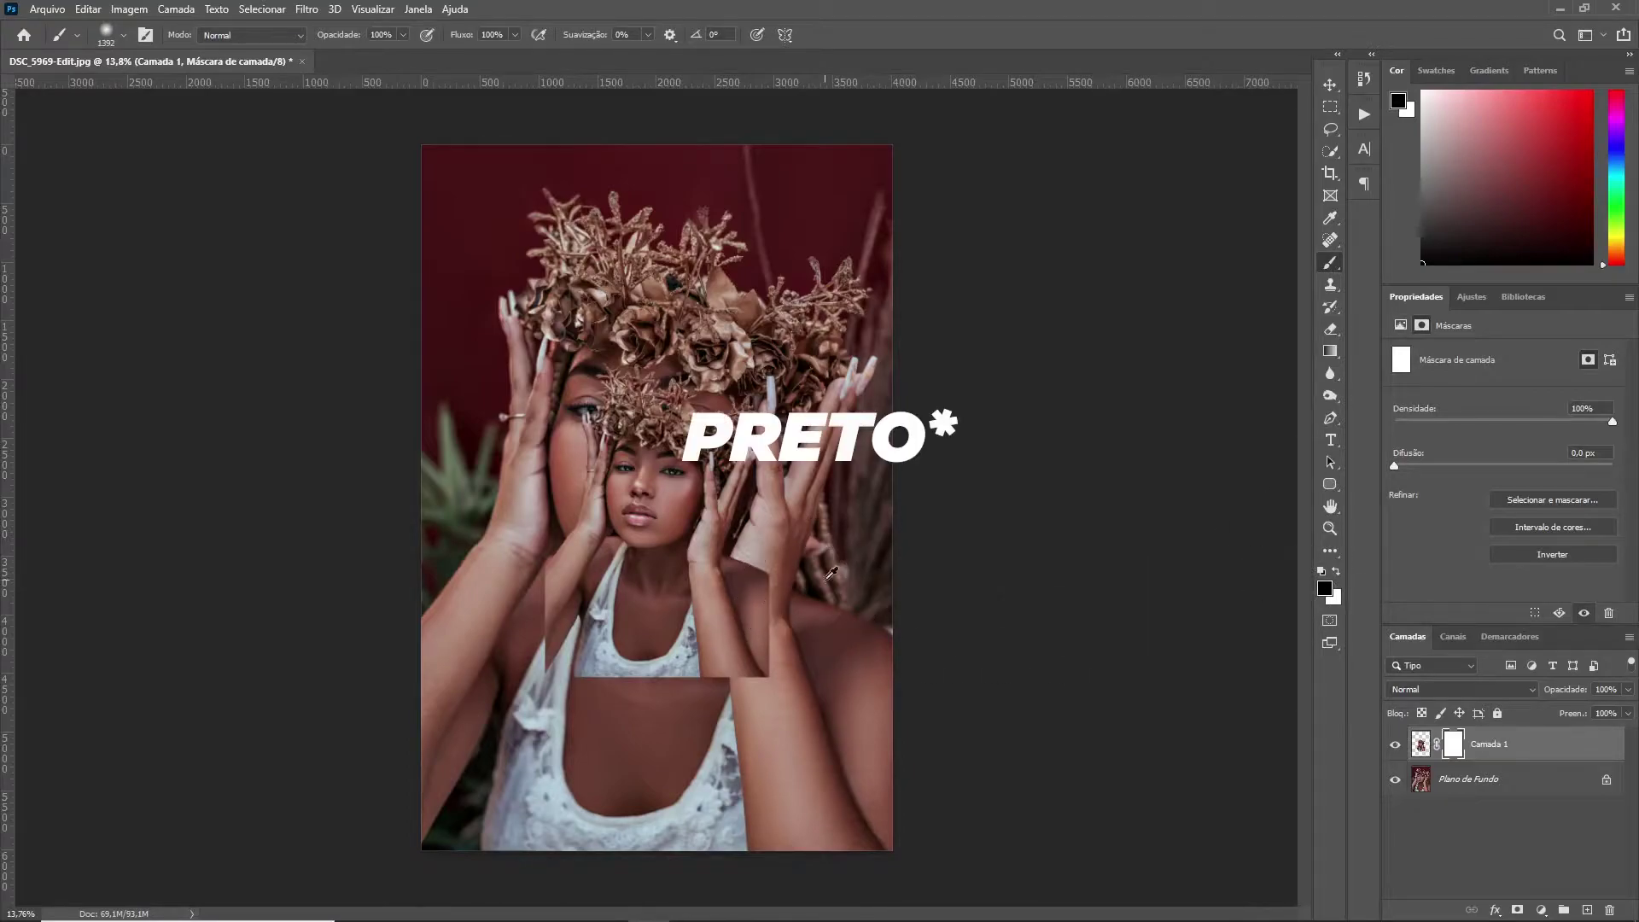
{"action": "left_click_drag", "start_coordinate": [819, 597], "coordinate": [820, 666]}
{"action": "mouse_move", "coordinate": [772, 724]}
{"action": "left_mouse_down"}
{"action": "mouse_move", "coordinate": [670, 731]}
{"action": "mouse_move", "coordinate": [499, 682]}
{"action": "left_mouse_up"}
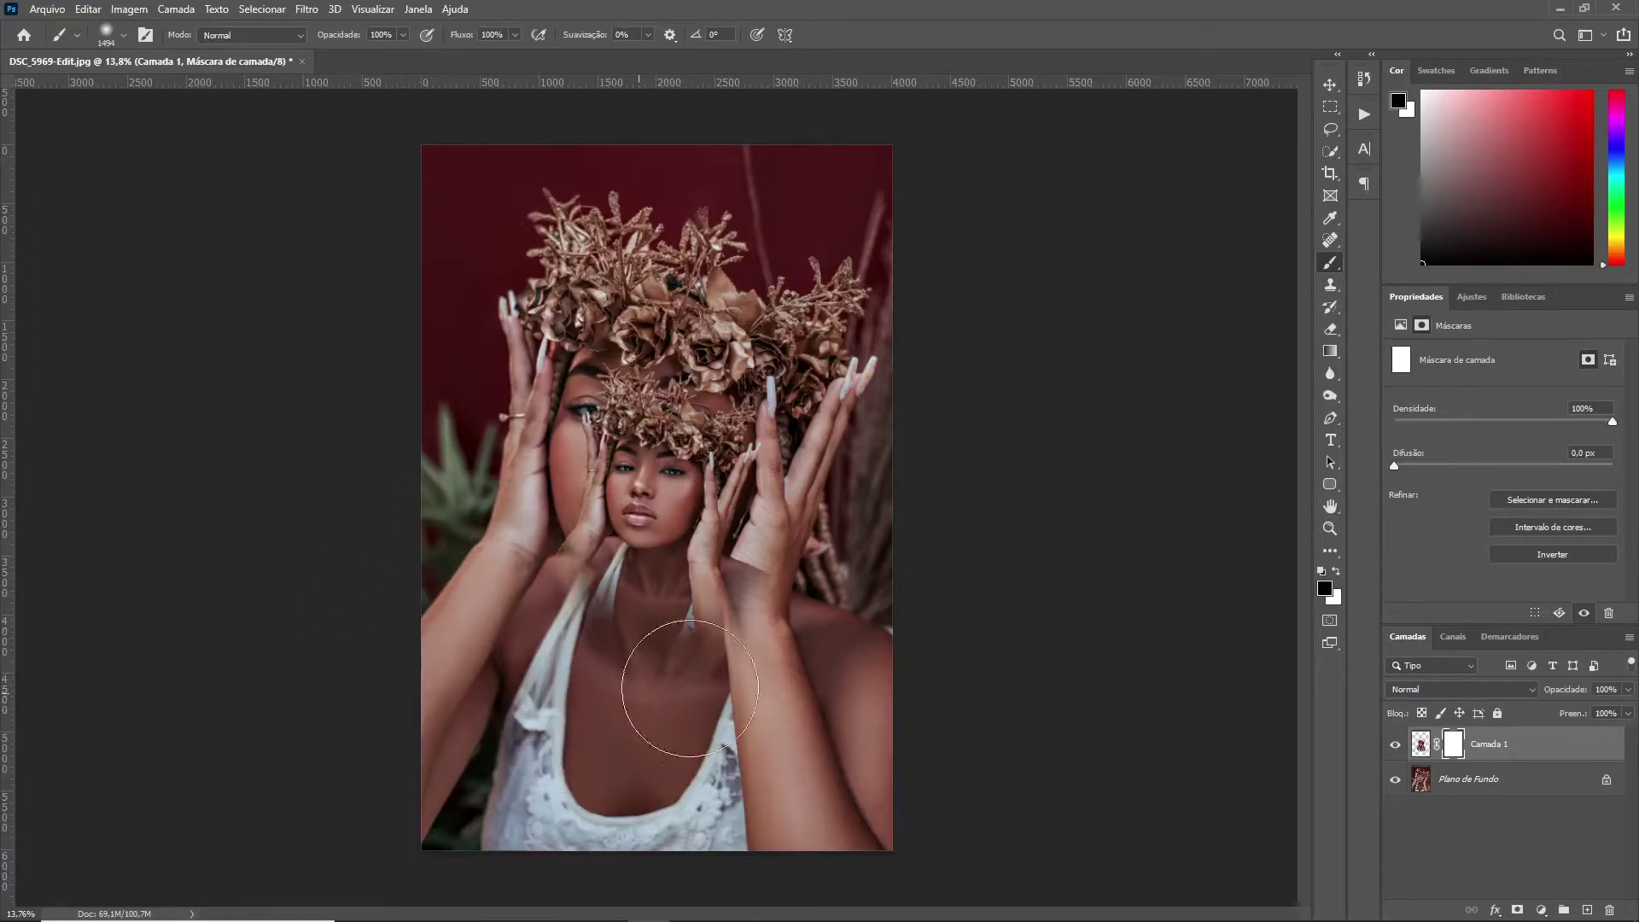
{"action": "left_click_drag", "start_coordinate": [500, 682], "coordinate": [854, 615]}
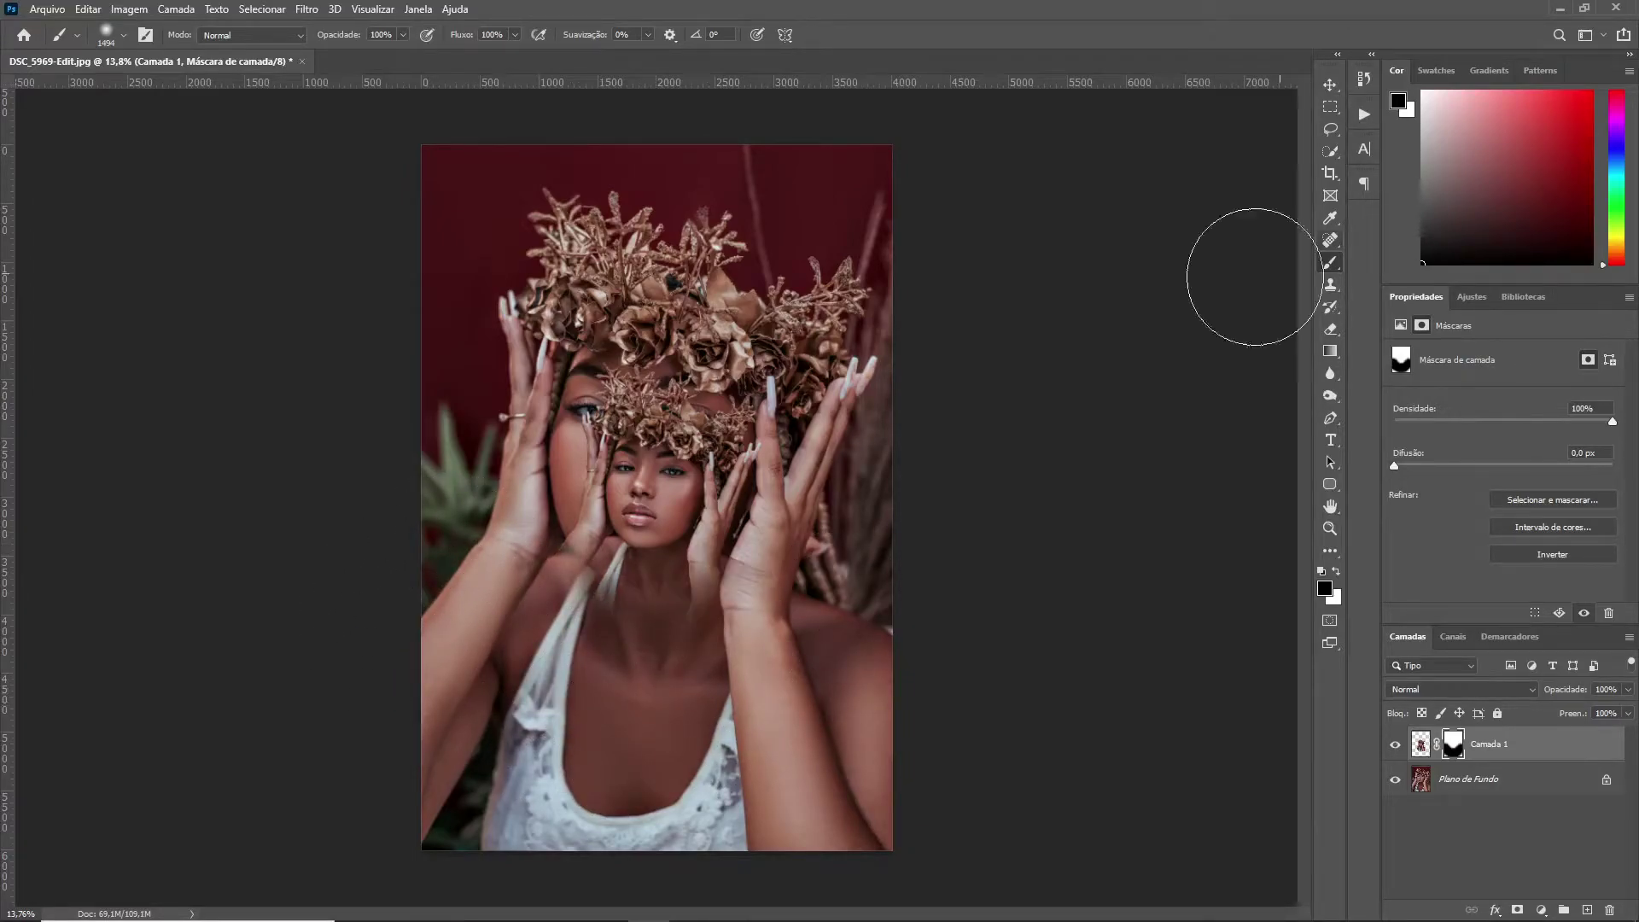
Step: Move the shrunken face copy into the lower-right corner of the canvas
{"action": "left_click", "coordinate": [1332, 85]}
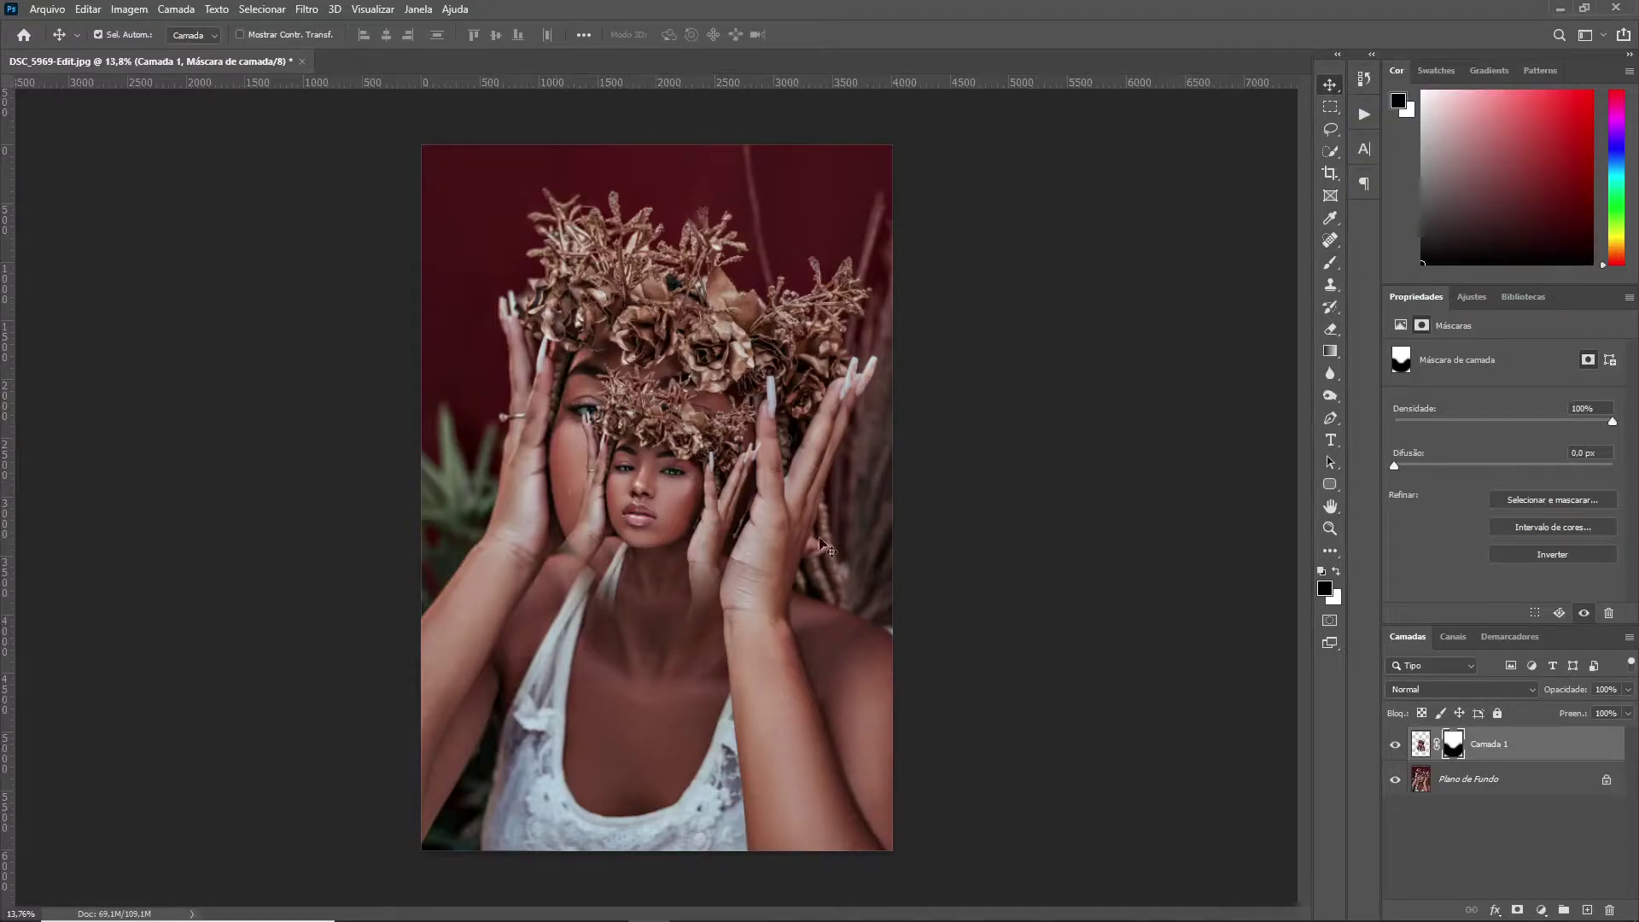
{"action": "left_click_drag", "start_coordinate": [657, 486], "coordinate": [835, 766]}
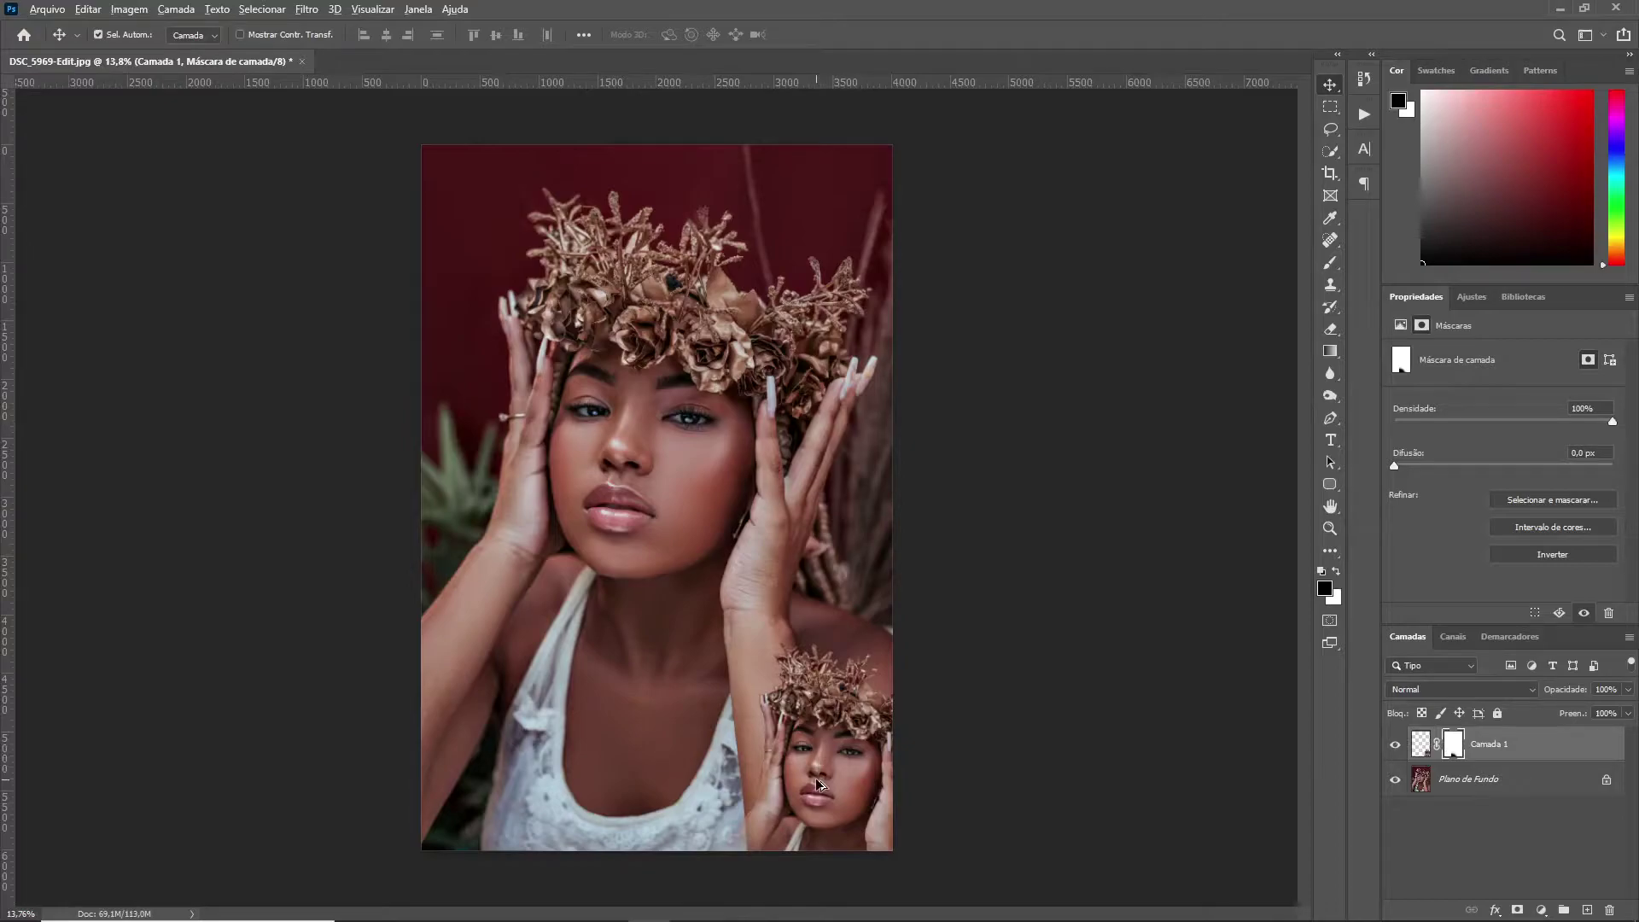
{"action": "mouse_move", "coordinate": [816, 777]}
{"action": "left_mouse_down"}
{"action": "mouse_move", "coordinate": [795, 779]}
{"action": "mouse_move", "coordinate": [822, 626]}
{"action": "left_mouse_up"}
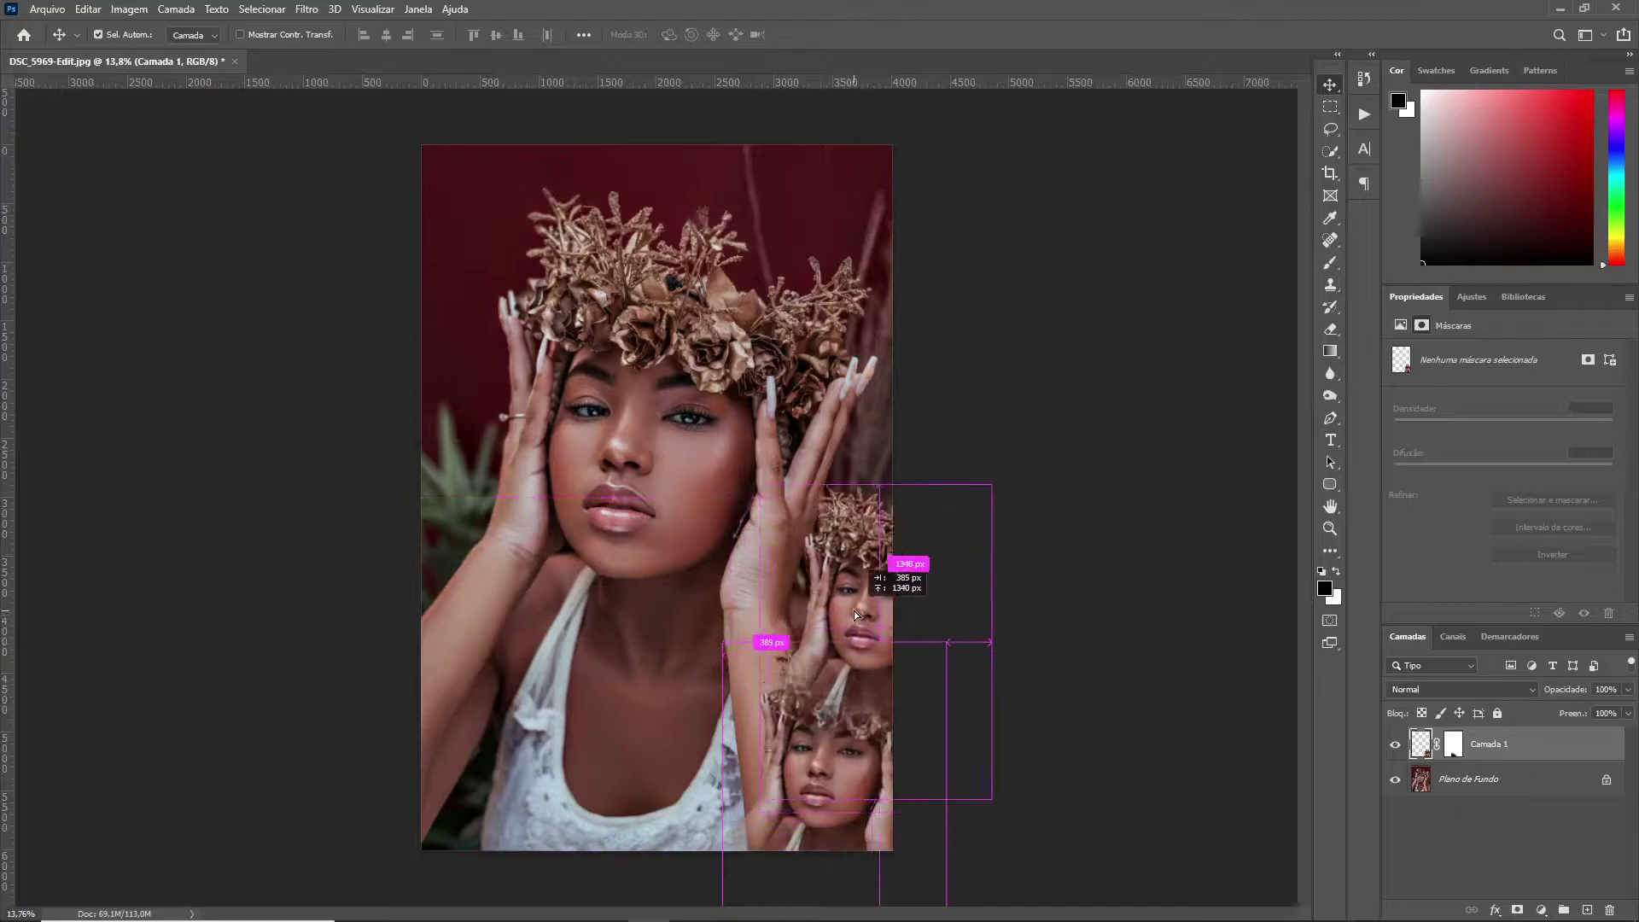
Step: Alt-drag duplicates of the small face around every canvas edge, up to Camada 1 copiar 11
{"action": "left_click_drag", "start_coordinate": [823, 630], "coordinate": [872, 585]}
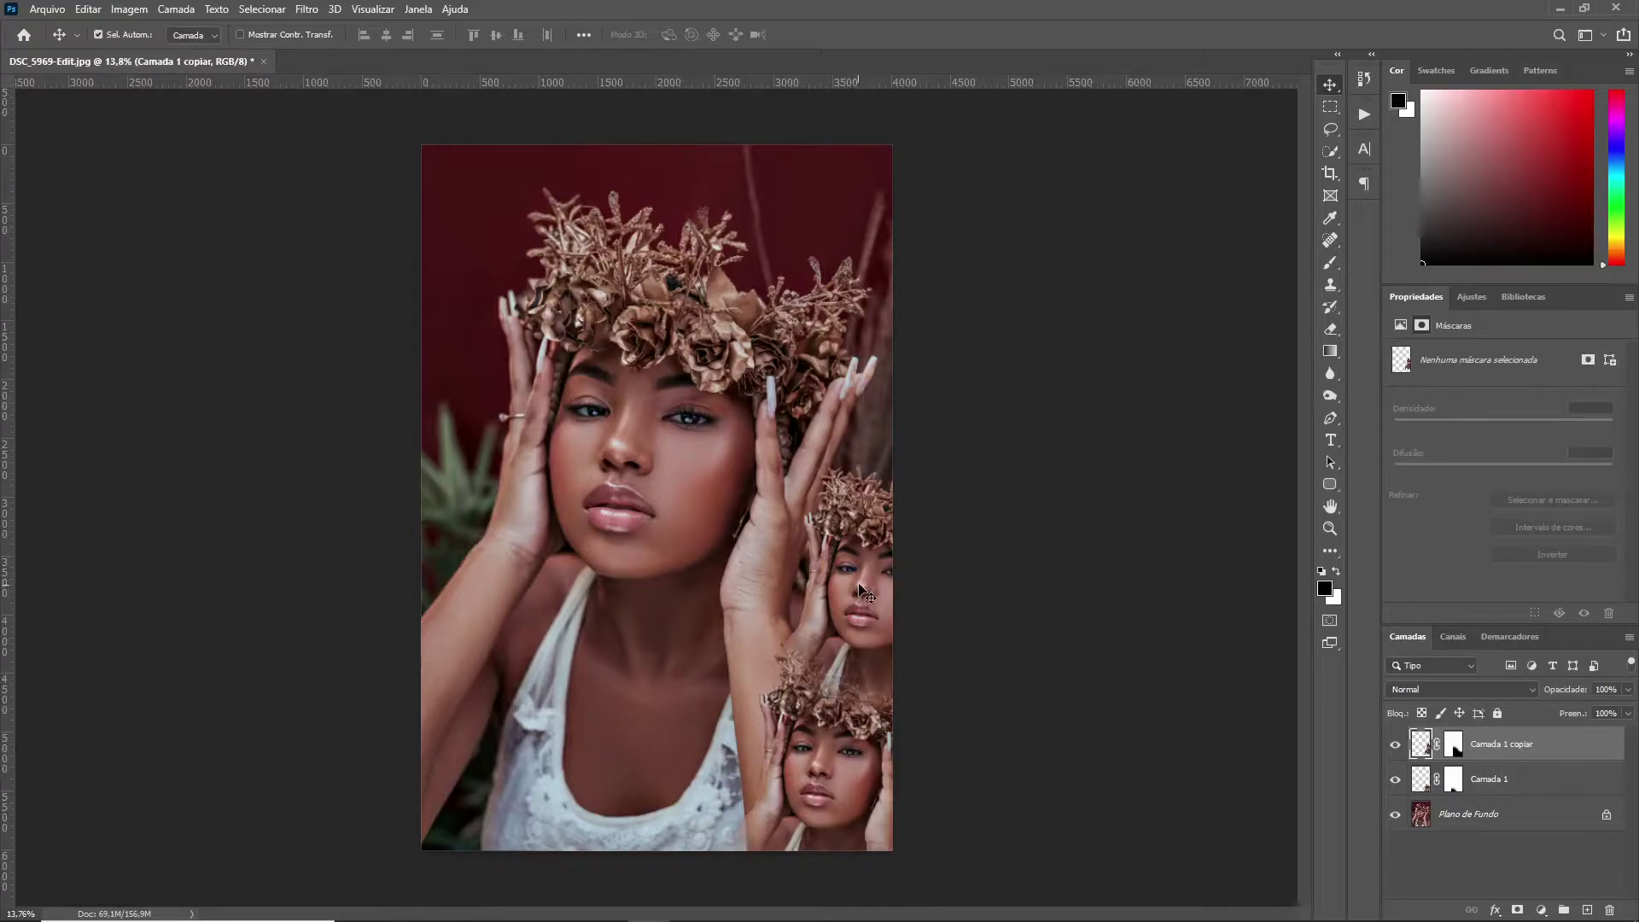
{"action": "mouse_move", "coordinate": [865, 593]}
{"action": "left_mouse_down"}
{"action": "mouse_move", "coordinate": [909, 363]}
{"action": "mouse_move", "coordinate": [841, 170]}
{"action": "mouse_move", "coordinate": [661, 177]}
{"action": "mouse_move", "coordinate": [512, 220]}
{"action": "mouse_move", "coordinate": [478, 436]}
{"action": "mouse_move", "coordinate": [476, 766]}
{"action": "mouse_move", "coordinate": [721, 725]}
{"action": "mouse_move", "coordinate": [444, 356]}
{"action": "mouse_move", "coordinate": [443, 531]}
{"action": "mouse_move", "coordinate": [558, 837]}
{"action": "mouse_move", "coordinate": [736, 843]}
{"action": "left_mouse_up"}
{"action": "left_click_drag", "start_coordinate": [848, 786], "coordinate": [859, 785]}
{"action": "left_click_drag", "start_coordinate": [521, 273], "coordinate": [494, 238]}
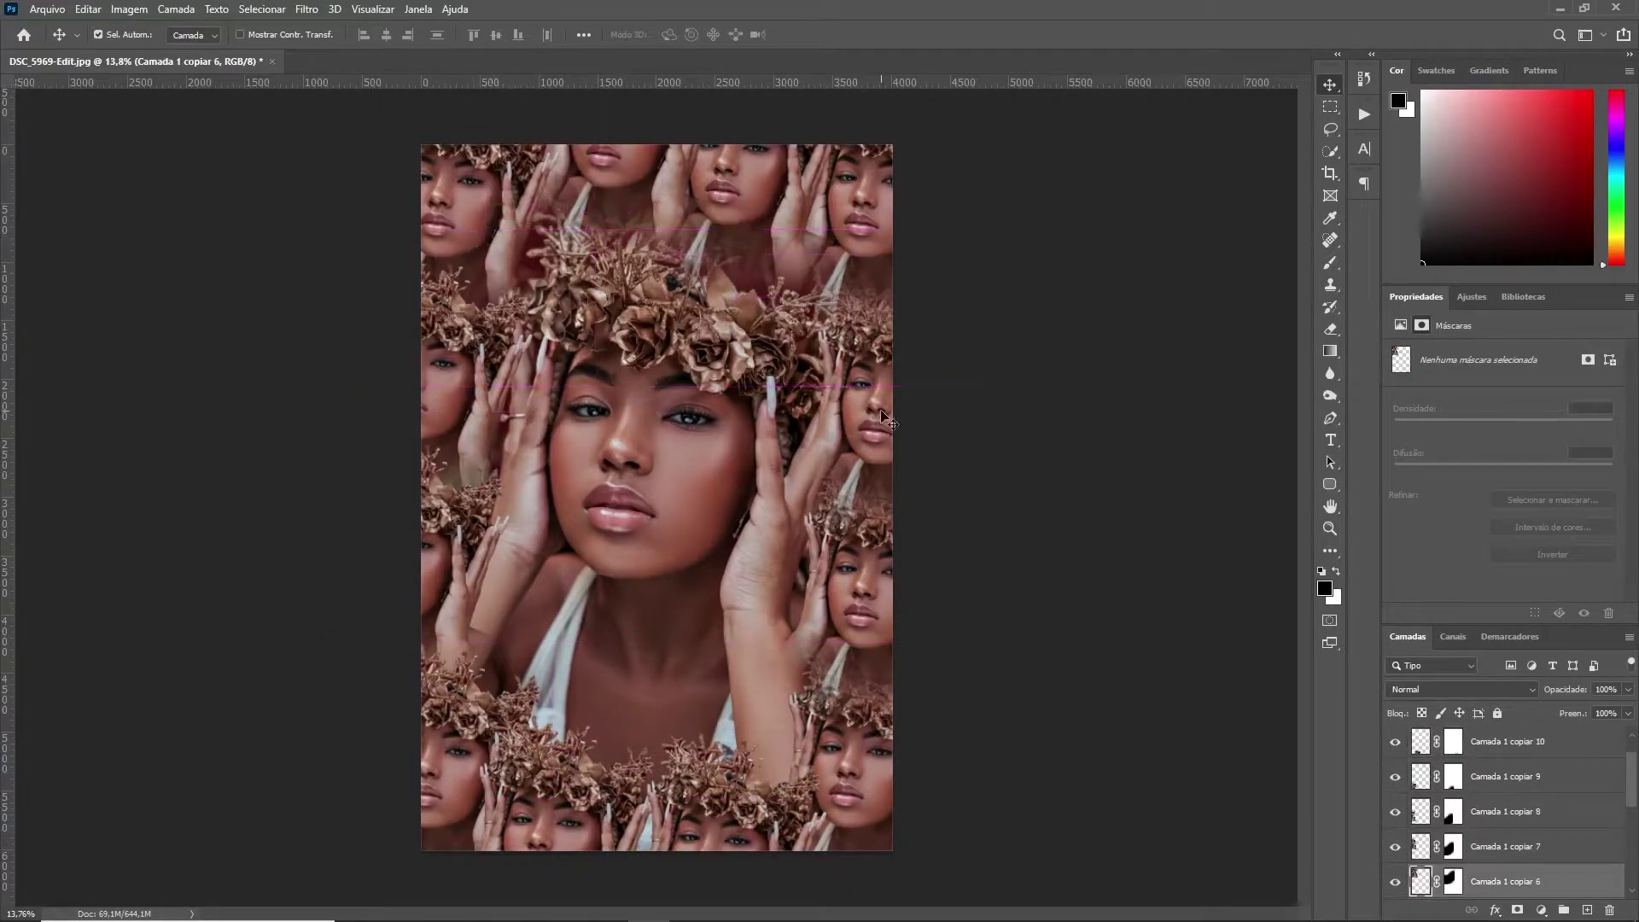
{"action": "left_click_drag", "start_coordinate": [885, 420], "coordinate": [888, 431]}
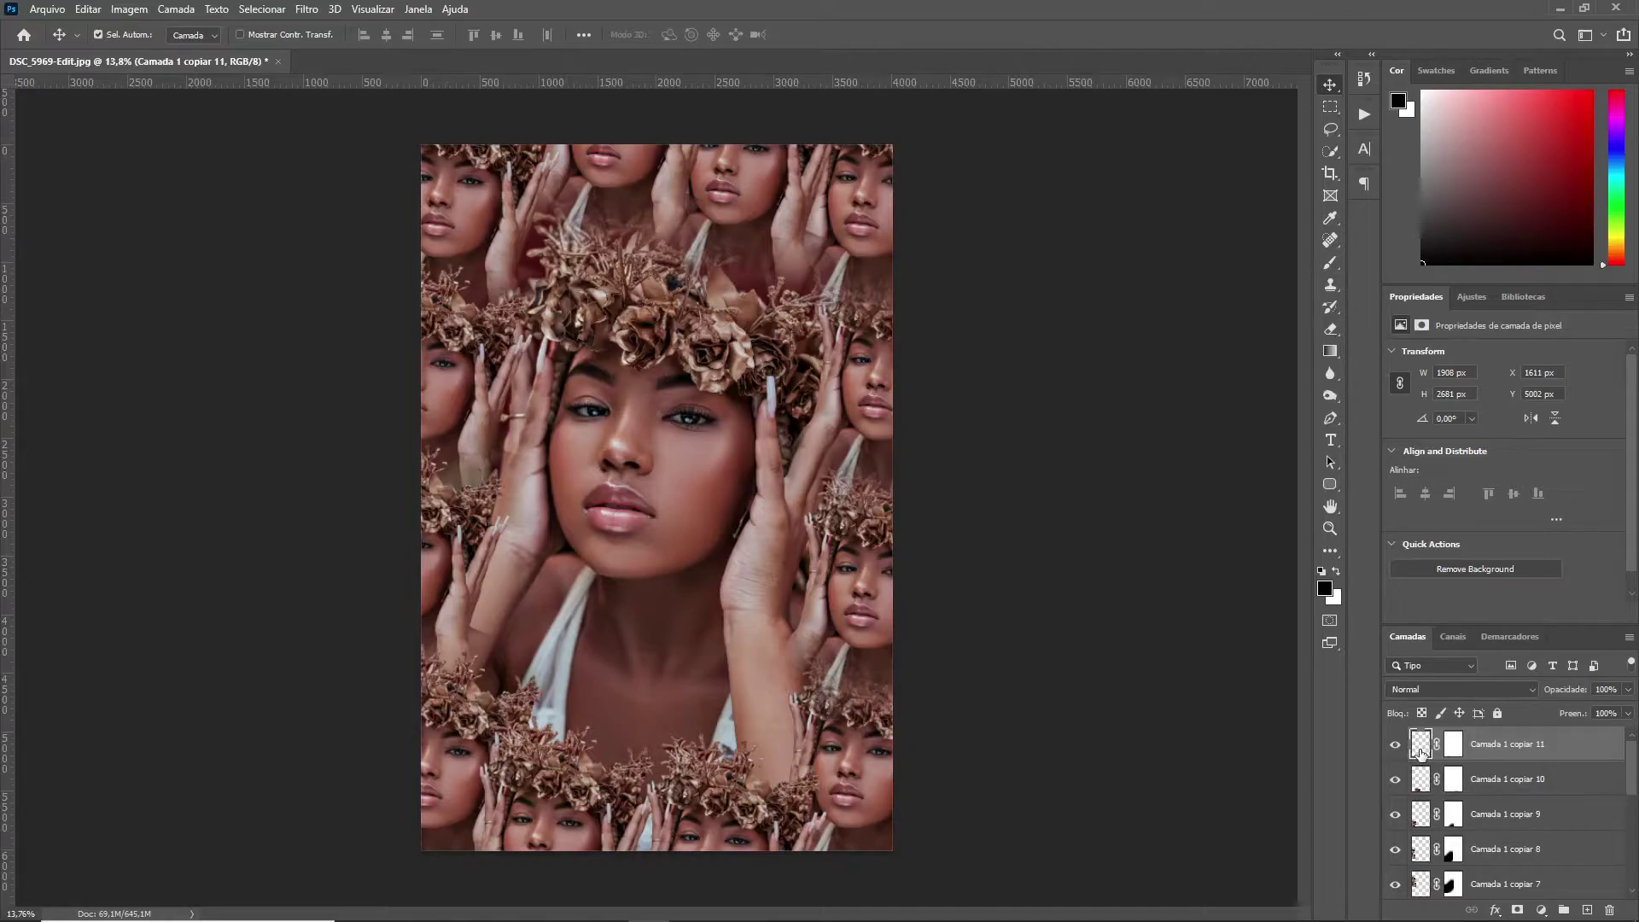
Step: Select all face-copy layers down to Camada 1 and merge them with Ctrl+E
{"action": "scroll", "coordinate": [1441, 772], "scroll_direction": "down", "scroll_amount": 3}
{"action": "scroll", "coordinate": [1440, 773], "scroll_direction": "down", "scroll_amount": 3}
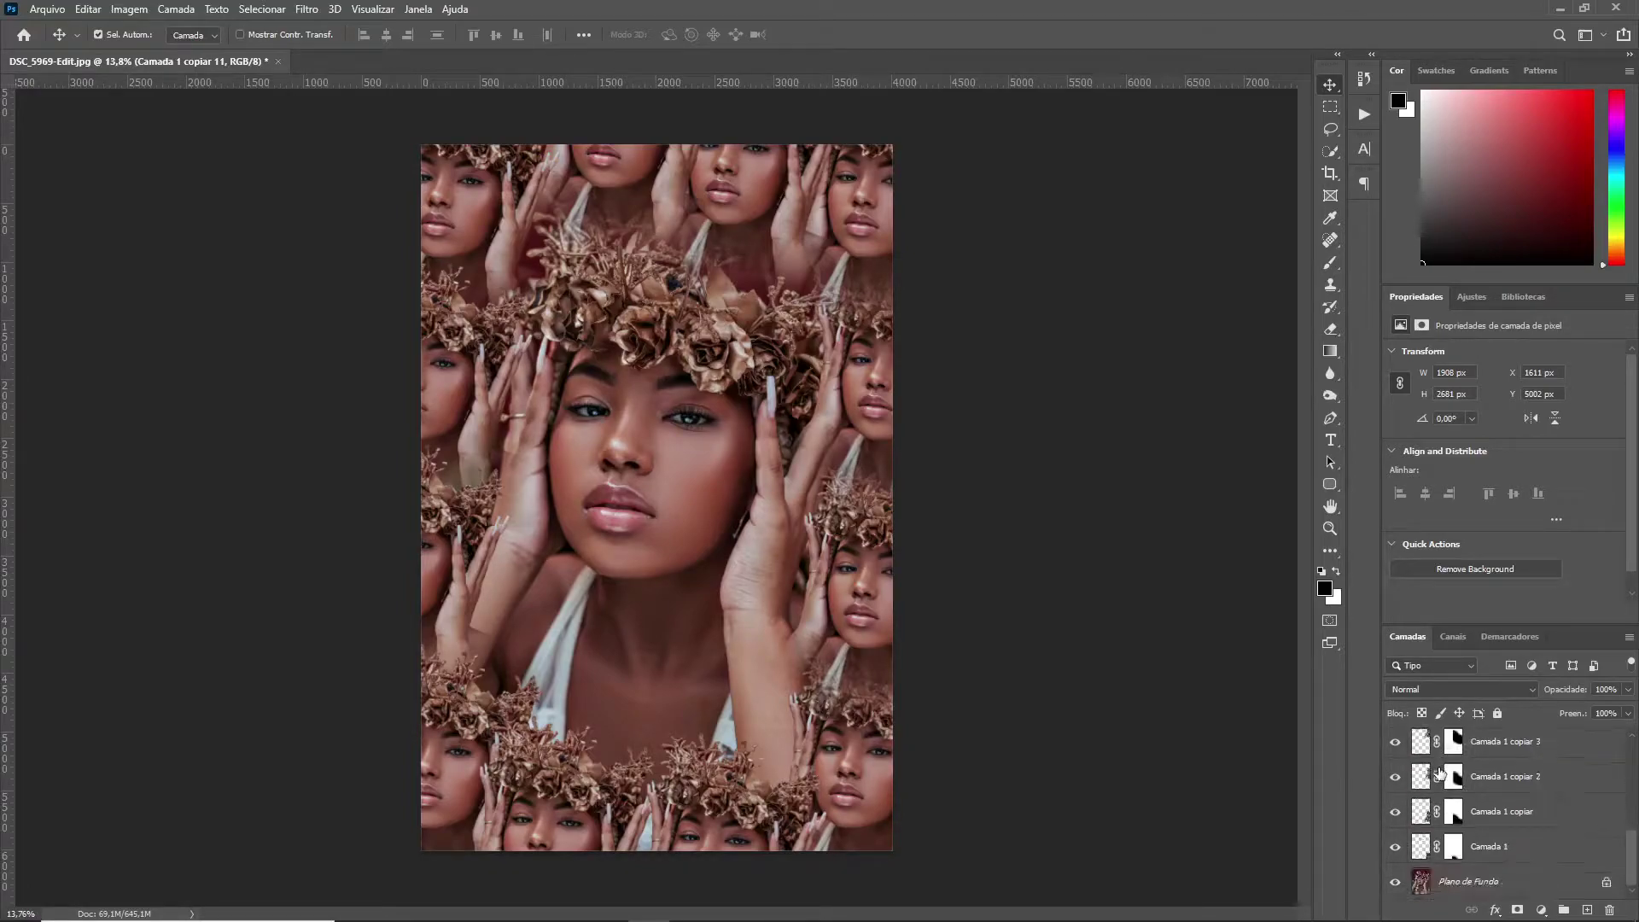
{"action": "left_click", "coordinate": [1422, 849], "text": "shift"}
{"action": "key", "text": "ctrl+e"}
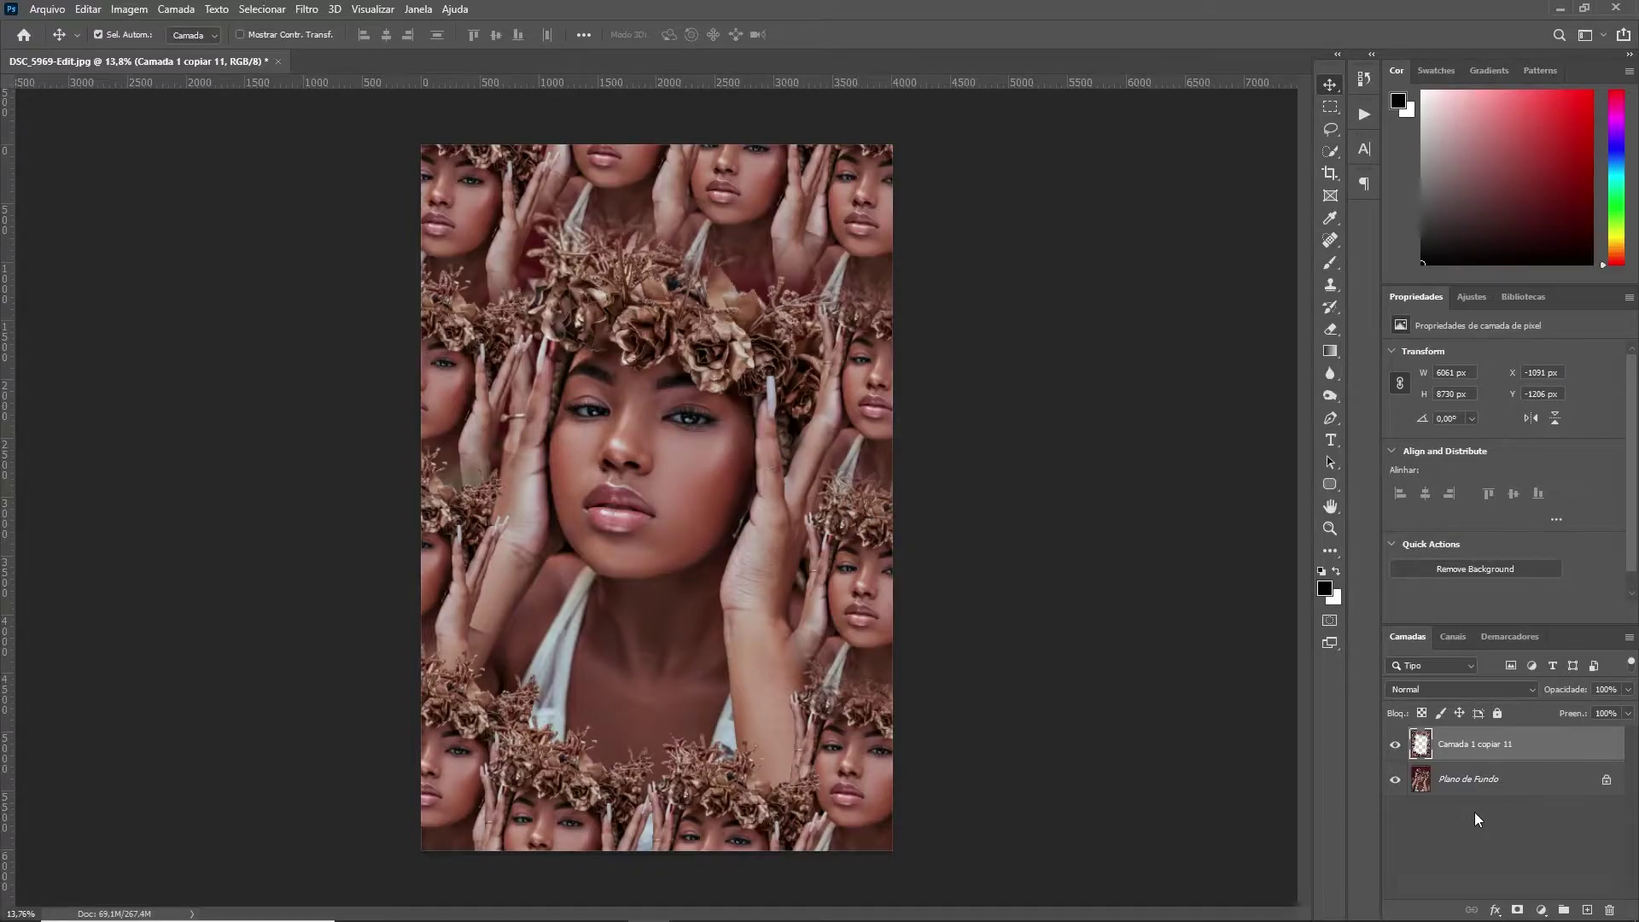
Step: Apply a Zoom radial blur, amount 10, Best quality, to the merged face-copy layer
{"action": "left_click", "coordinate": [305, 10]}
{"action": "mouse_move", "coordinate": [328, 227]}
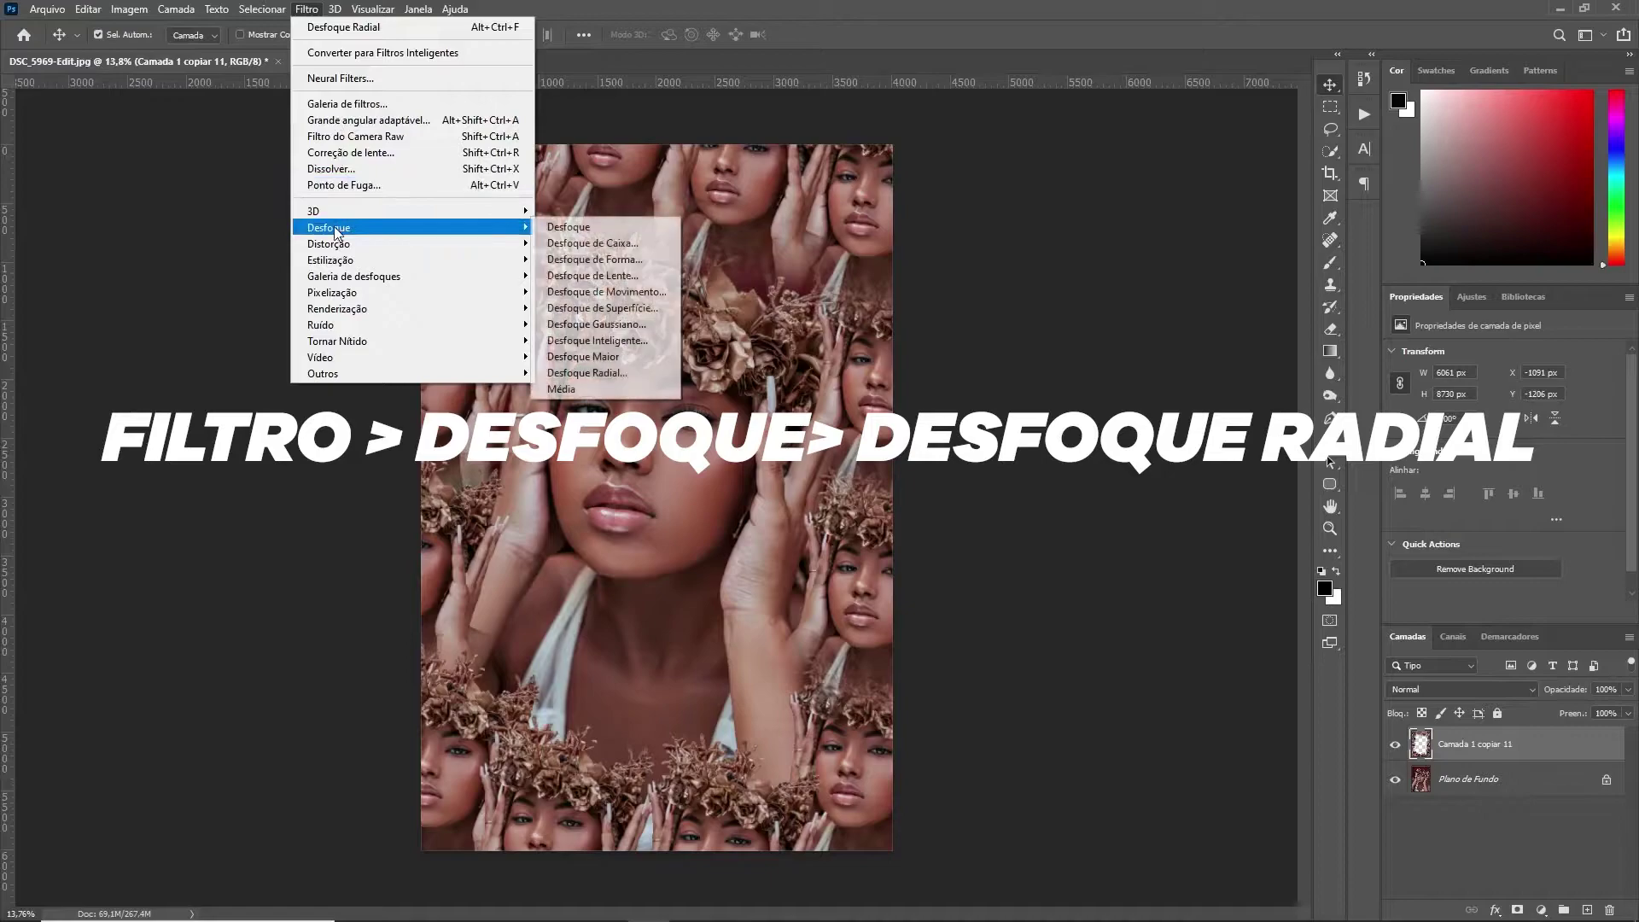
{"action": "left_click", "coordinate": [613, 373]}
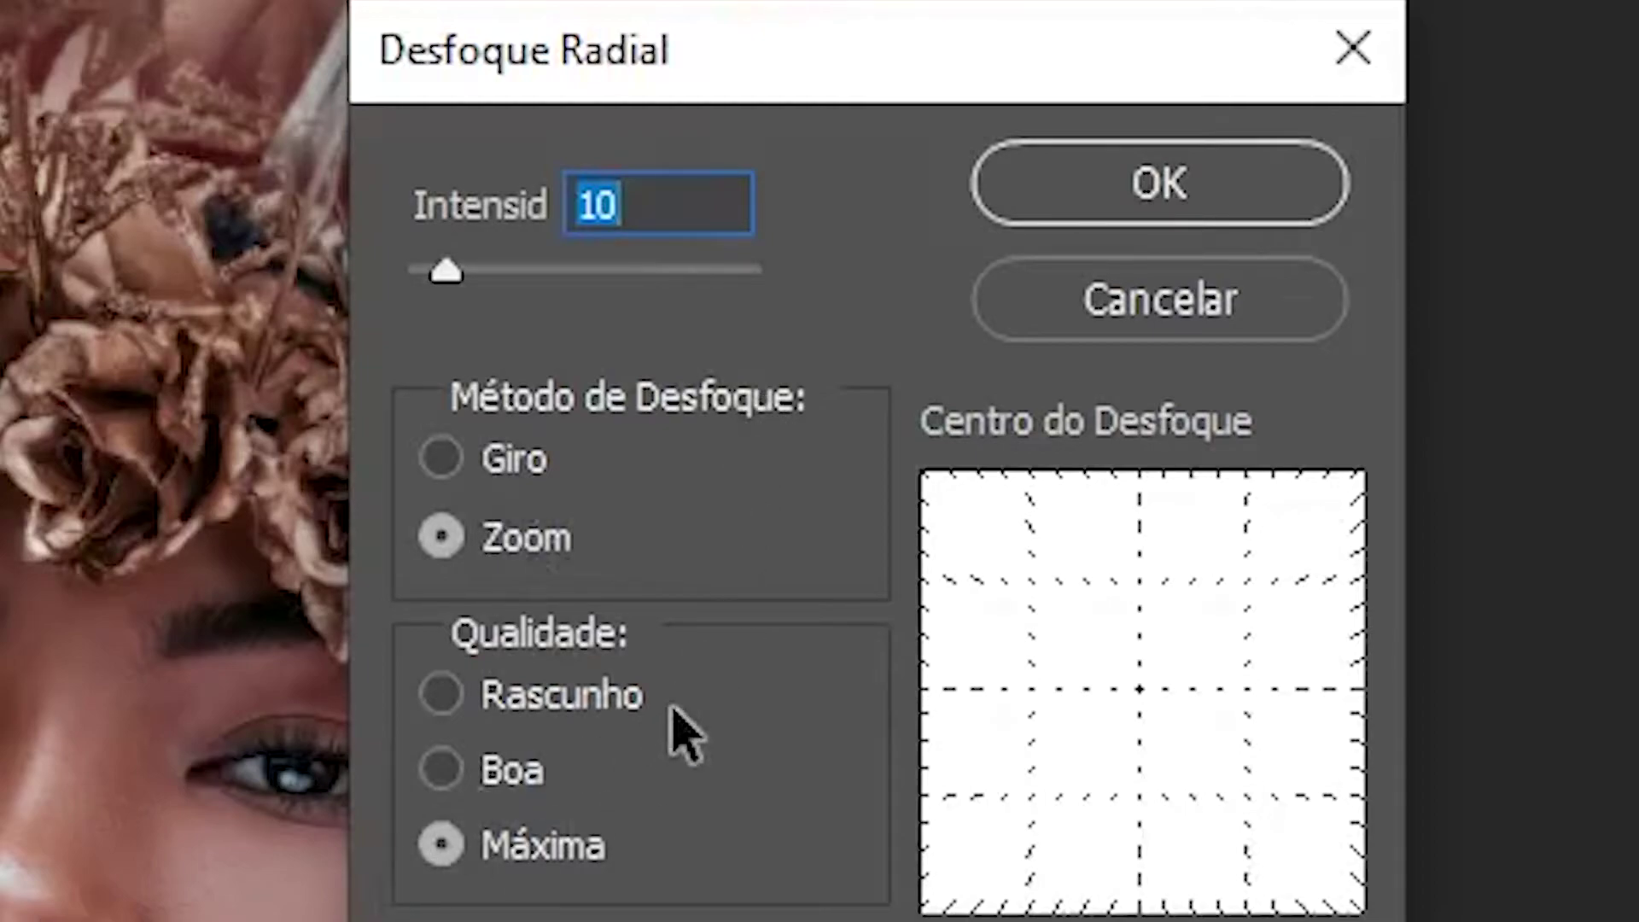
{"action": "left_click", "coordinate": [1171, 183]}
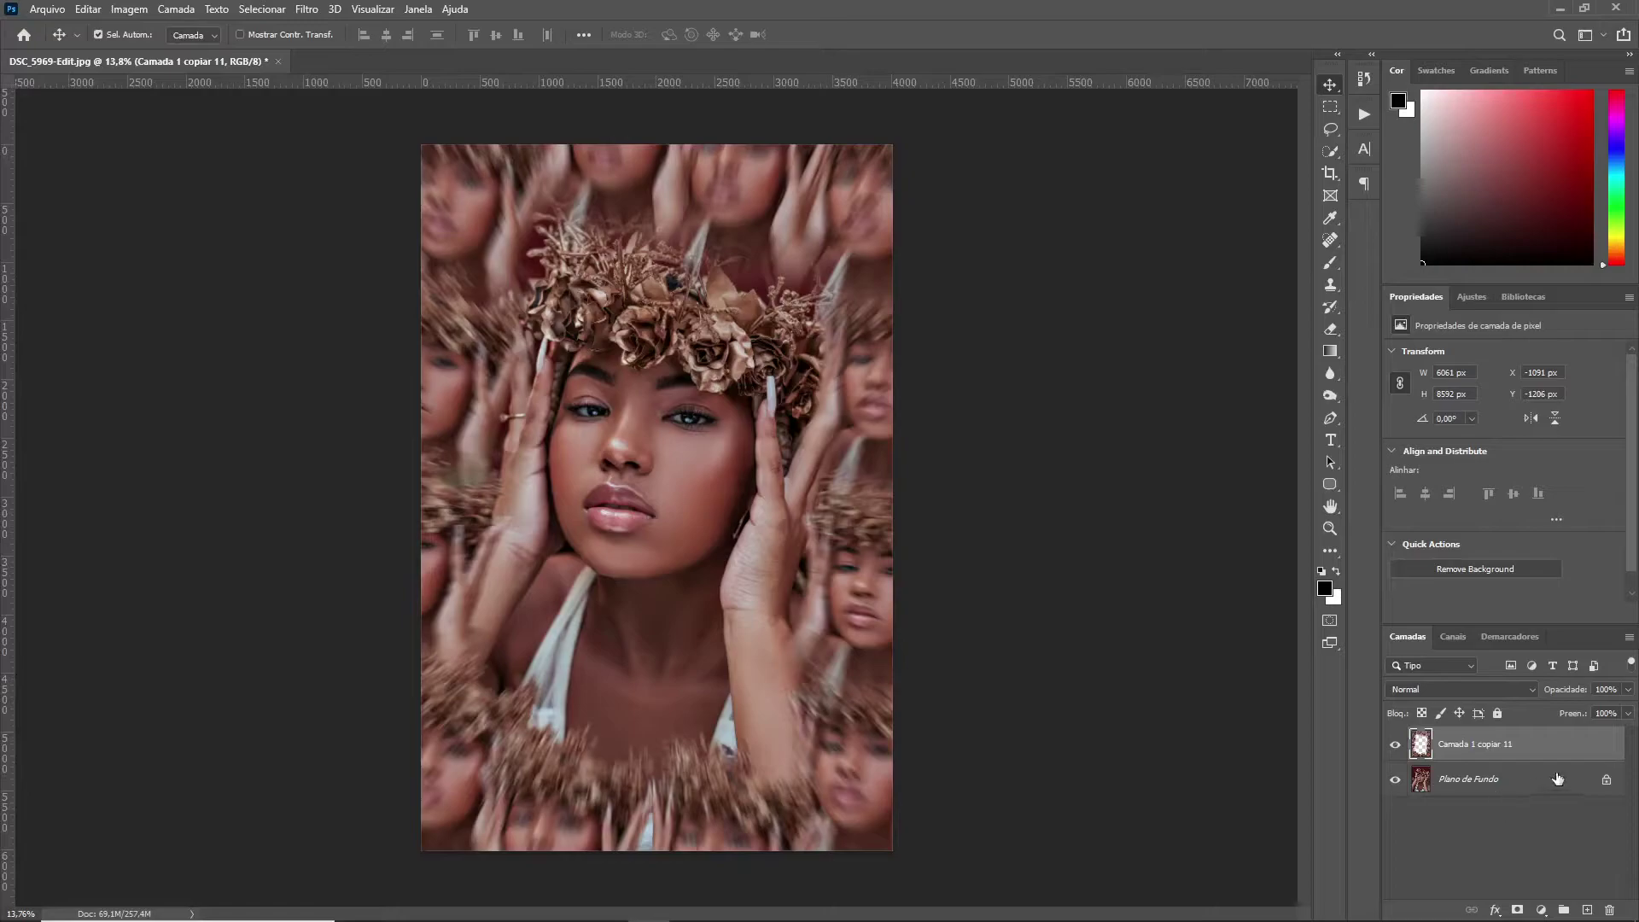
Step: Duplicate Plano de Fundo and reapply the last radial blur to the copy
{"action": "left_click", "coordinate": [1498, 791]}
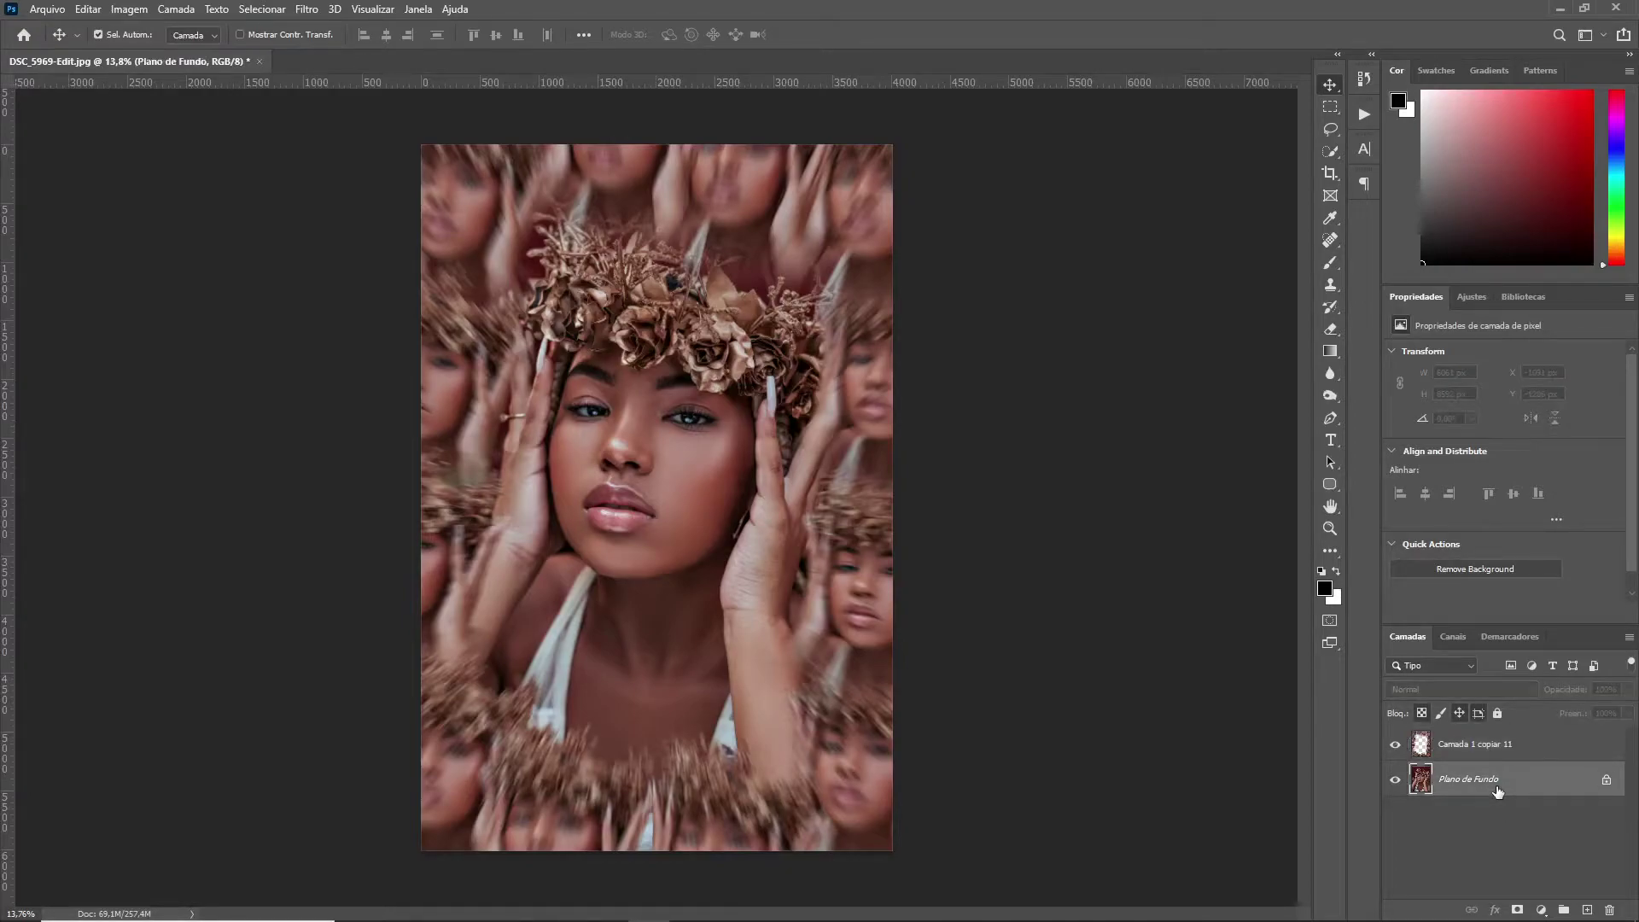
{"action": "key", "text": "ctrl+j"}
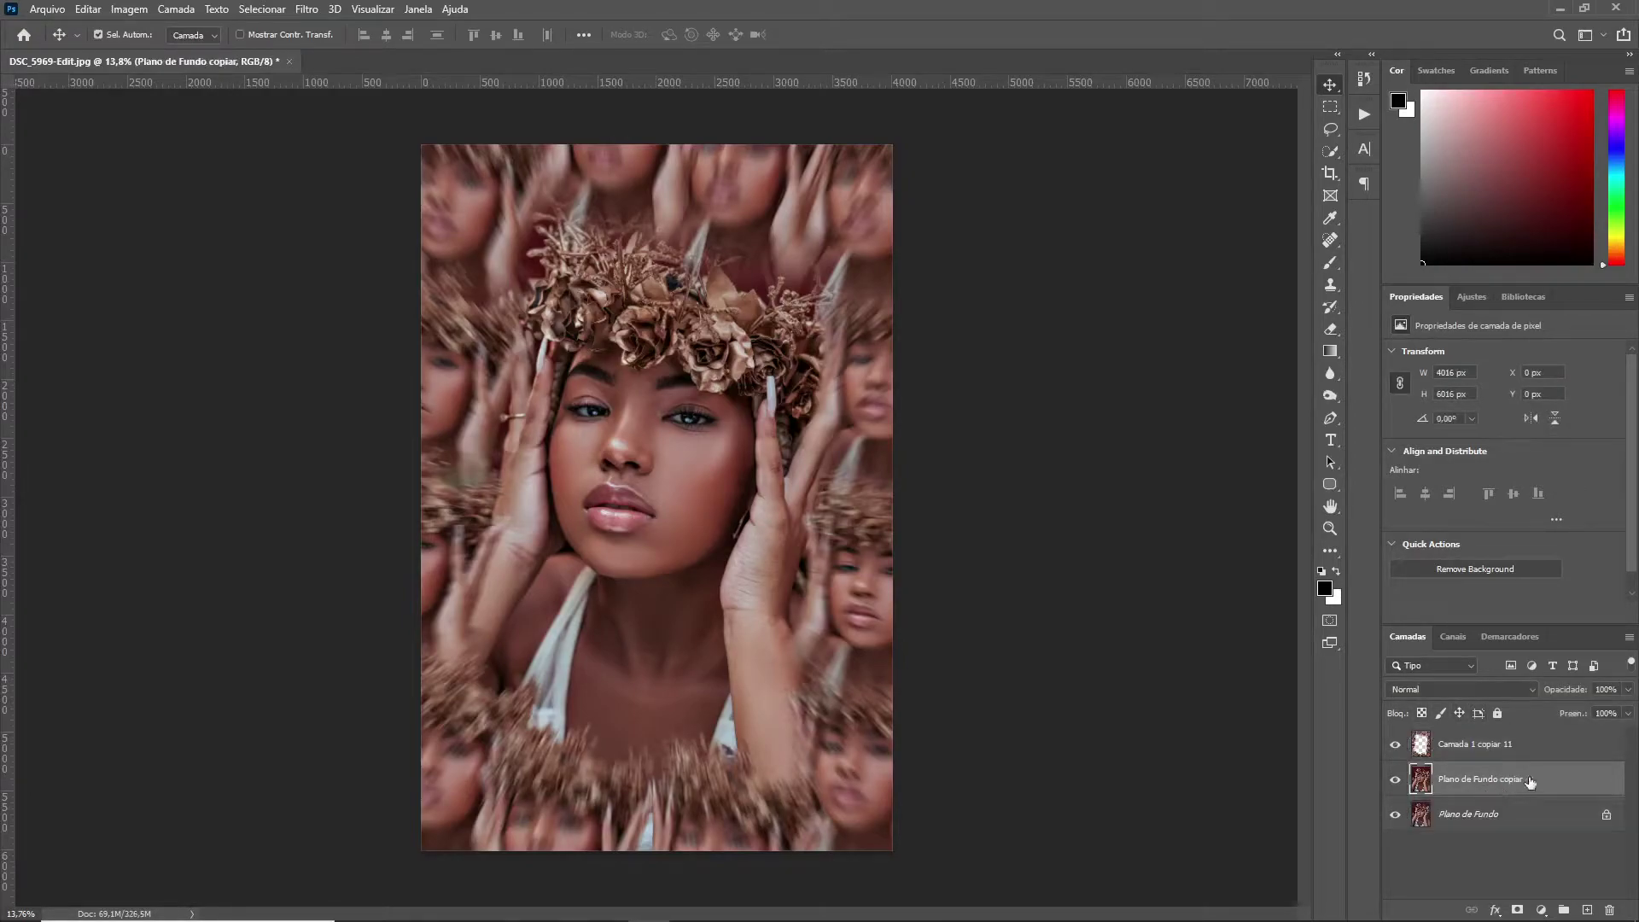
{"action": "left_click", "coordinate": [304, 12]}
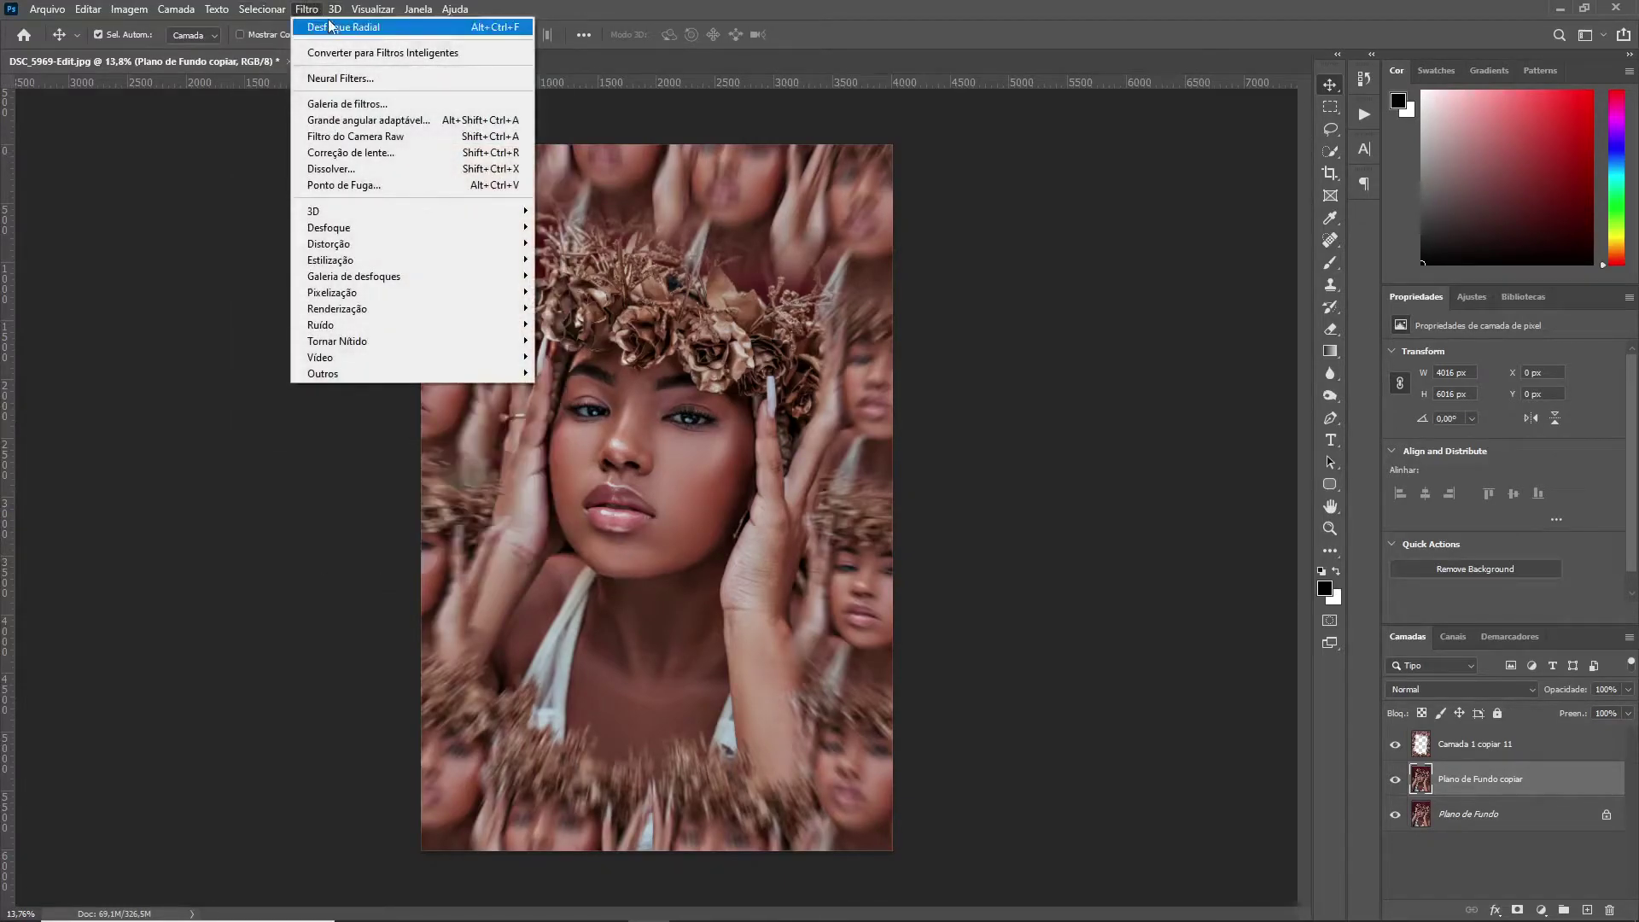
{"action": "left_click", "coordinate": [428, 29]}
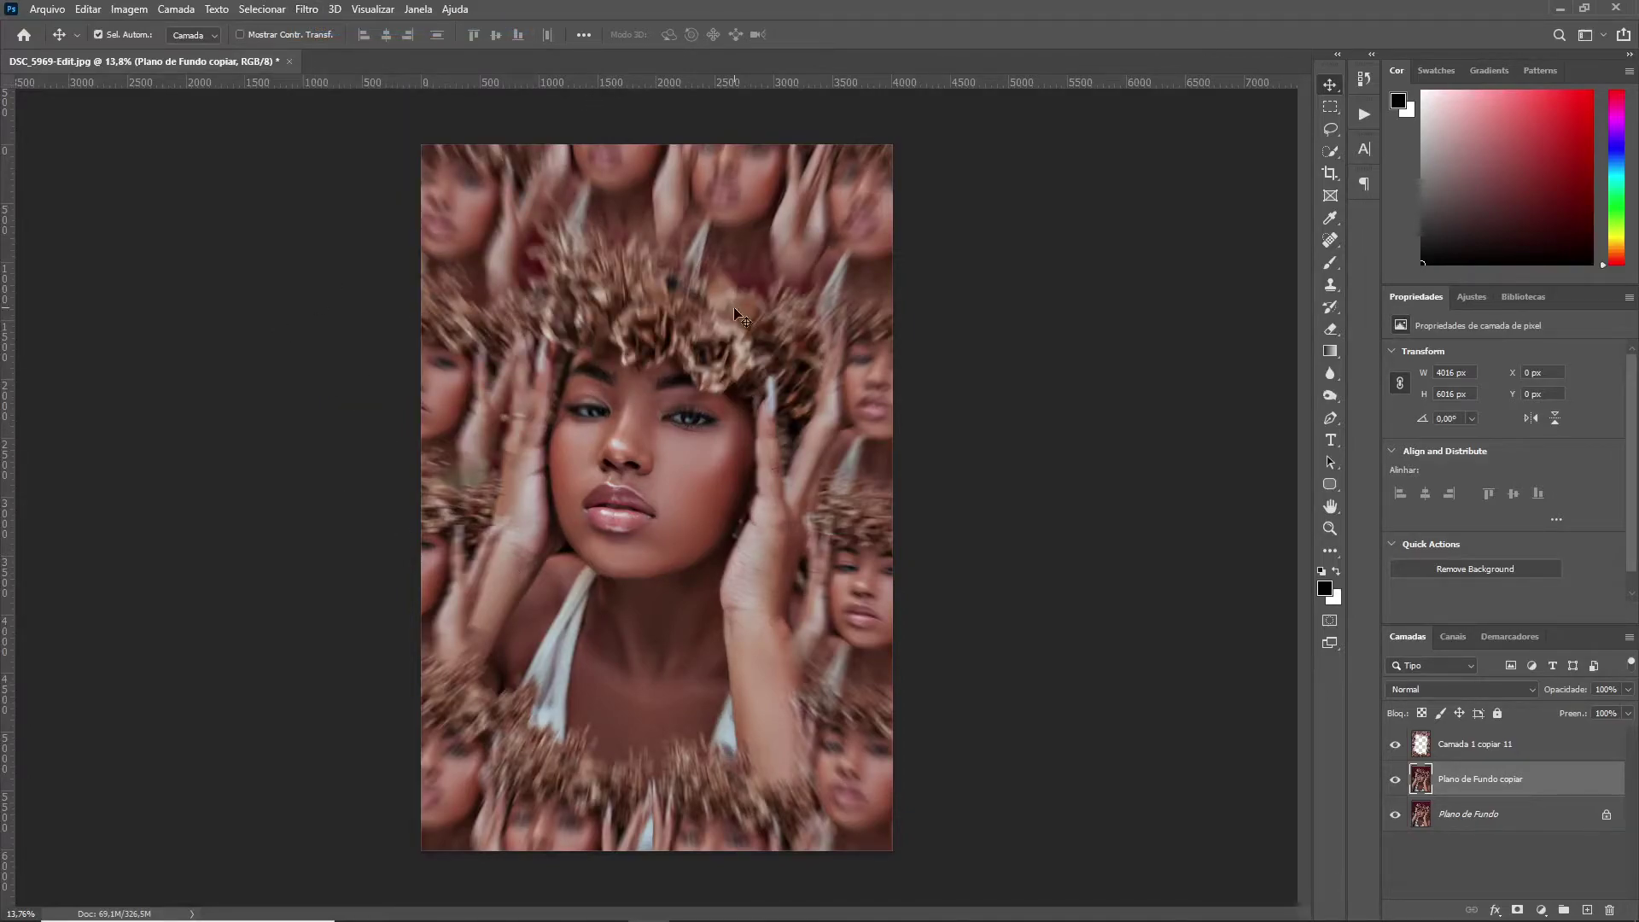
Step: Mask Plano de Fundo copiar, painting the face and flower crown sharp with a 2162 brush
{"action": "left_click", "coordinate": [1518, 911]}
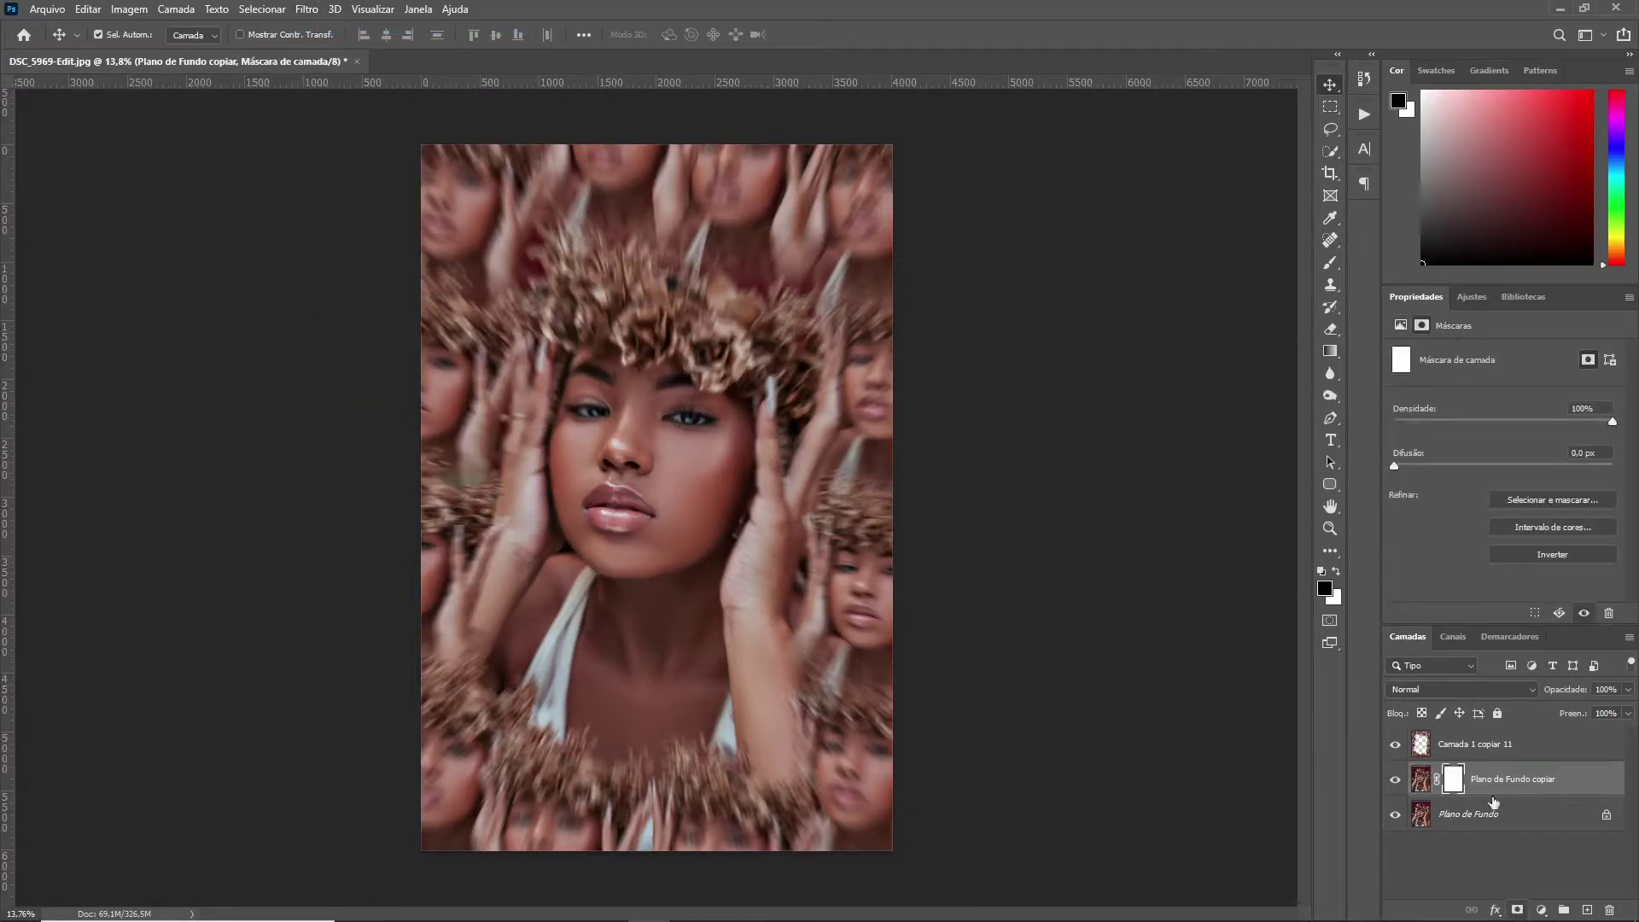
{"action": "left_click", "coordinate": [1331, 263]}
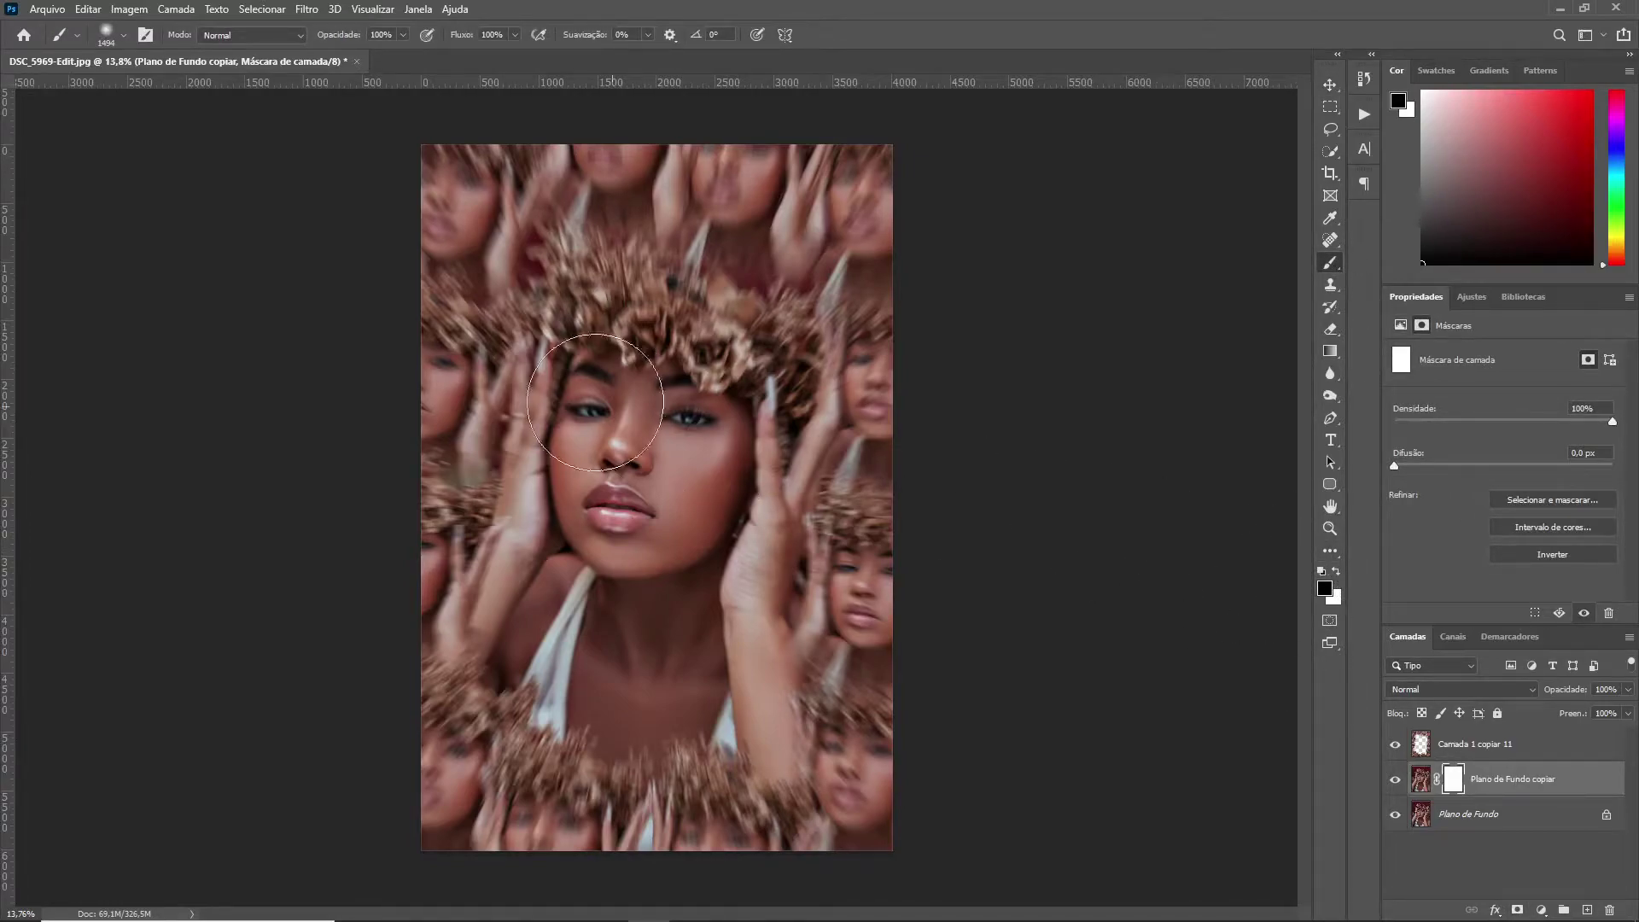
{"action": "left_click_drag", "start_coordinate": [589, 375], "coordinate": [623, 367]}
{"action": "left_click_drag", "start_coordinate": [734, 342], "coordinate": [598, 367]}
{"action": "mouse_move", "coordinate": [575, 507]}
{"action": "left_mouse_down"}
{"action": "mouse_move", "coordinate": [544, 517]}
{"action": "mouse_move", "coordinate": [649, 555]}
{"action": "left_mouse_up"}
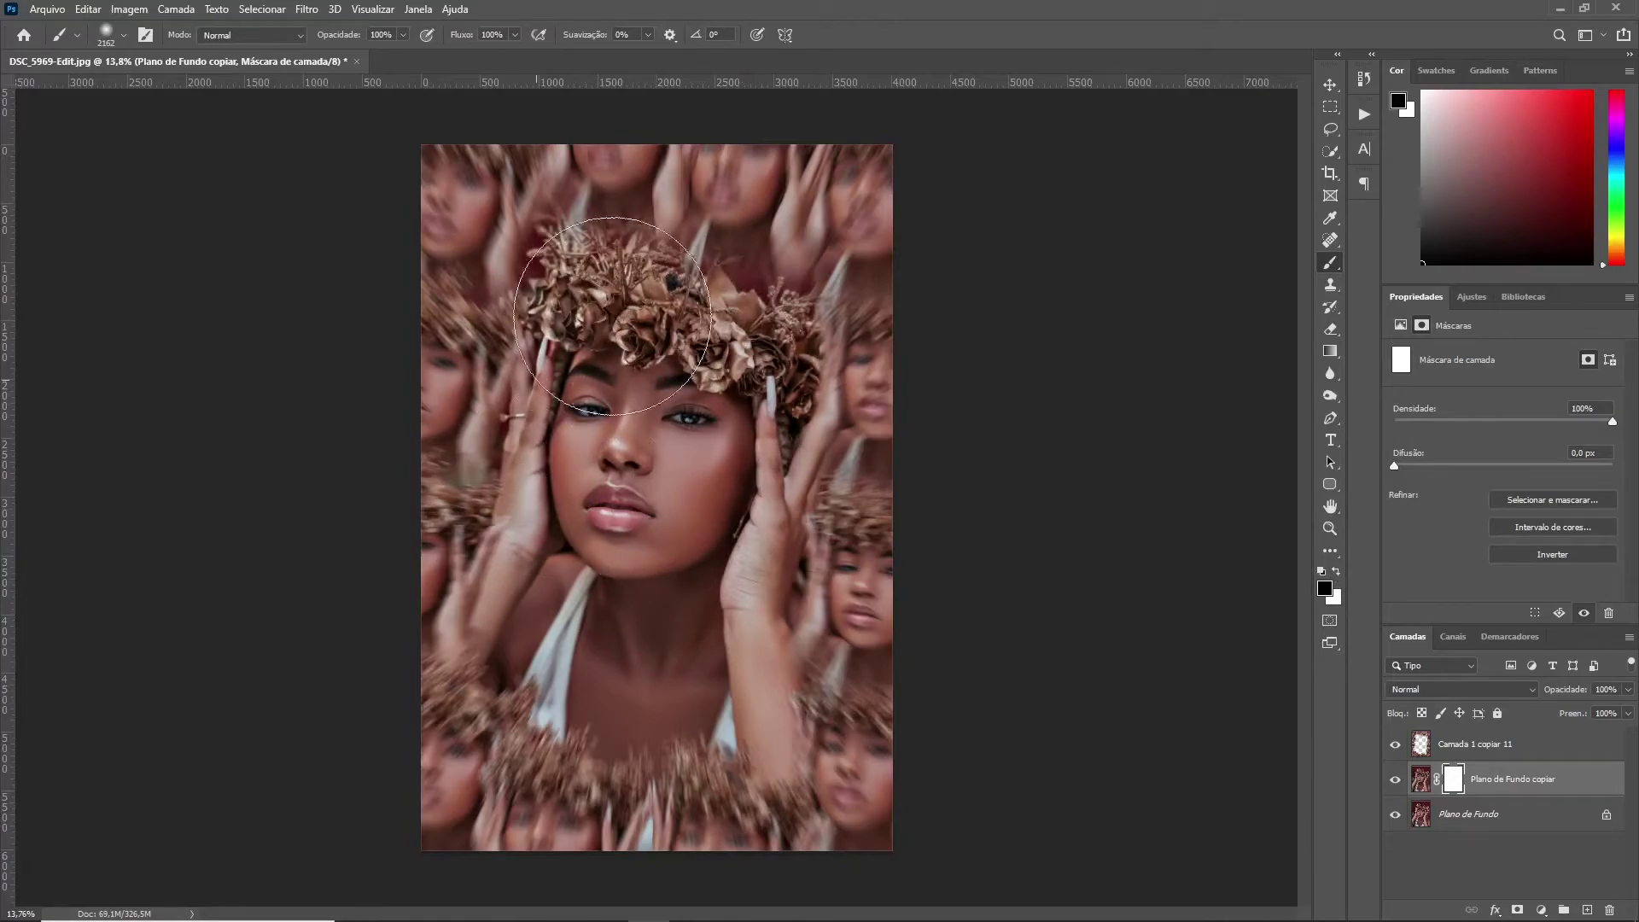
{"action": "scroll", "coordinate": [572, 642], "scroll_direction": "up", "scroll_amount": 1}
{"action": "scroll", "coordinate": [785, 585], "scroll_direction": "up", "scroll_amount": 1}
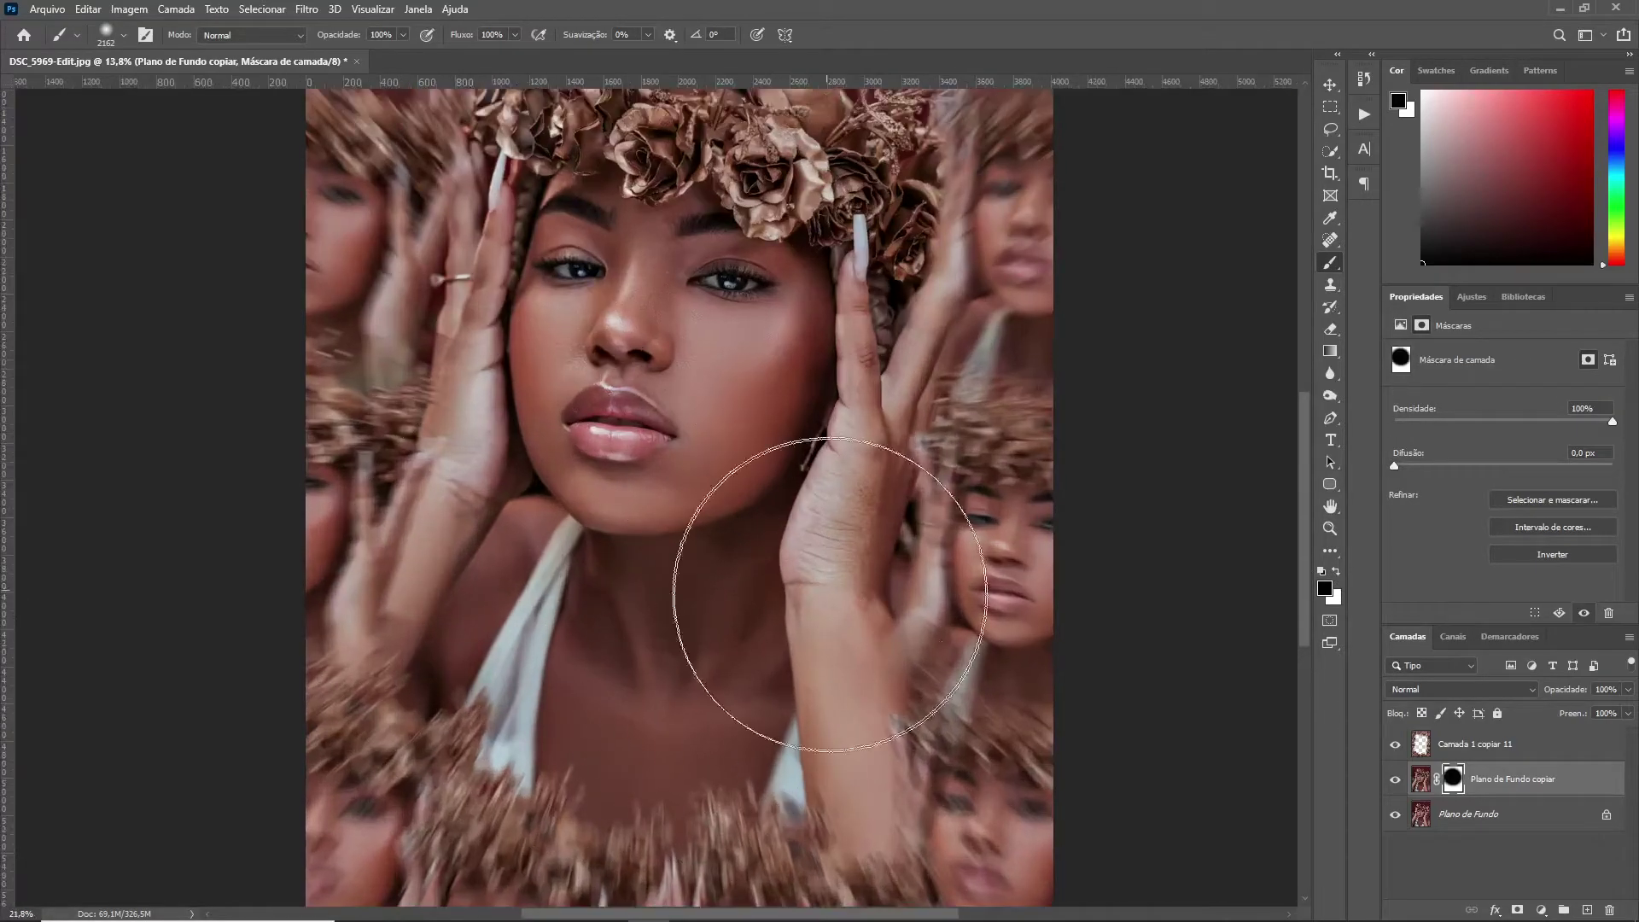
Step: Switch to the Move tool and target the layer's pixels rather than its mask
{"action": "key", "text": "v"}
{"action": "scroll", "coordinate": [644, 481], "scroll_direction": "down", "scroll_amount": 1}
{"action": "scroll", "coordinate": [846, 581], "scroll_direction": "down", "scroll_amount": 1}
{"action": "key", "text": "ctrl+2"}
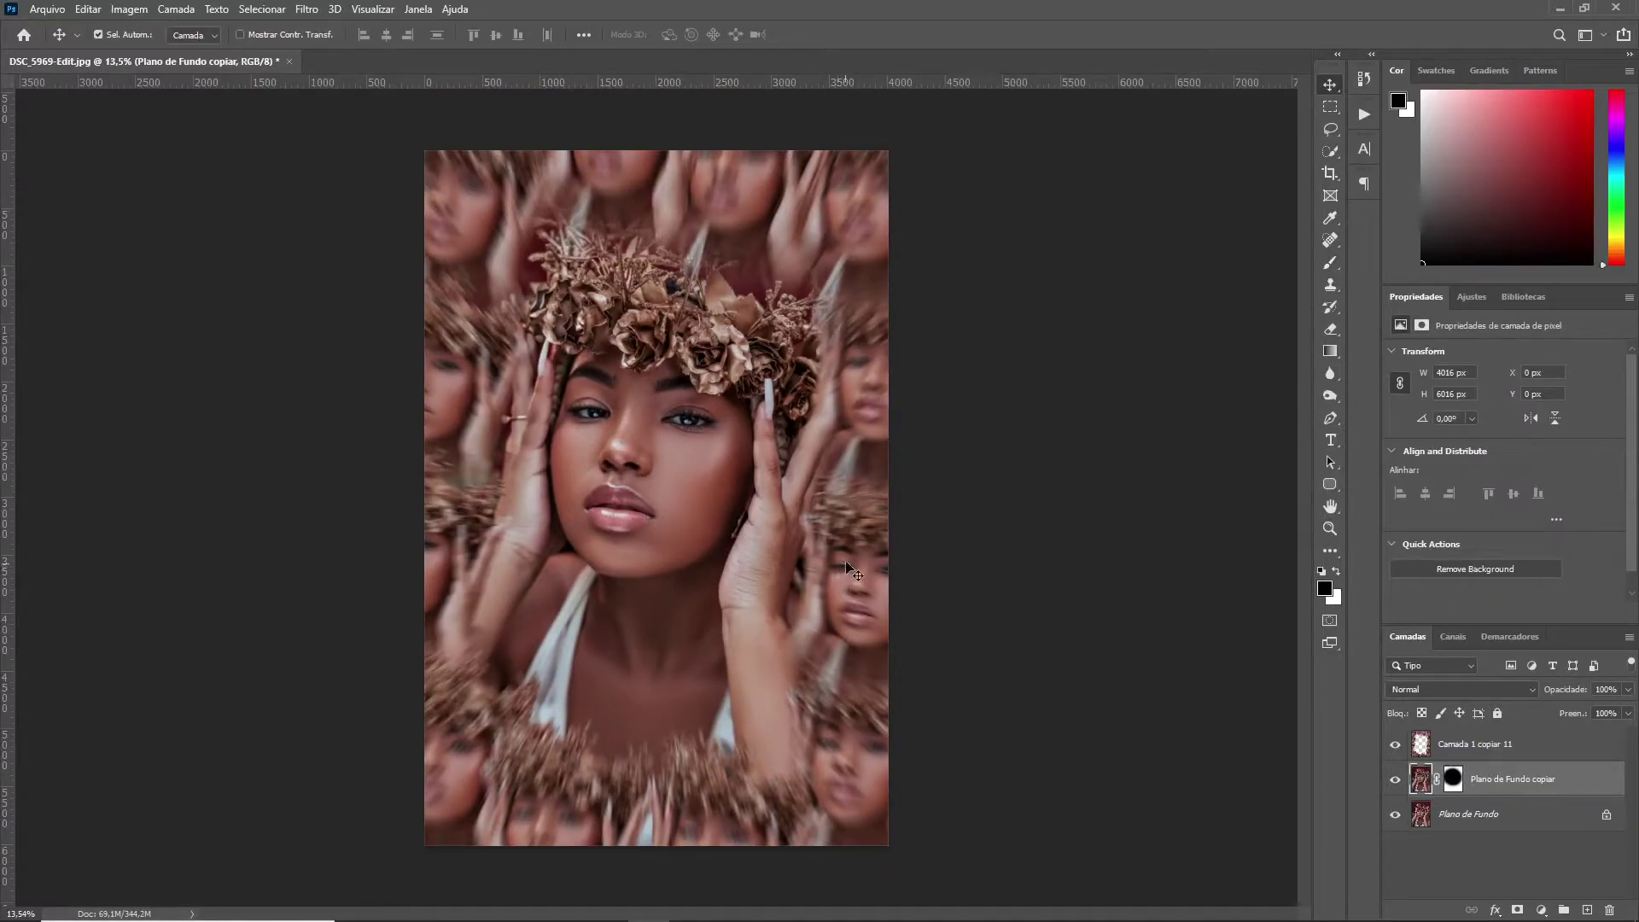
Step: Duplicate Camada 1 copiar 11 and limit the copy's blending to the red channel only
{"action": "left_click", "coordinate": [1479, 746]}
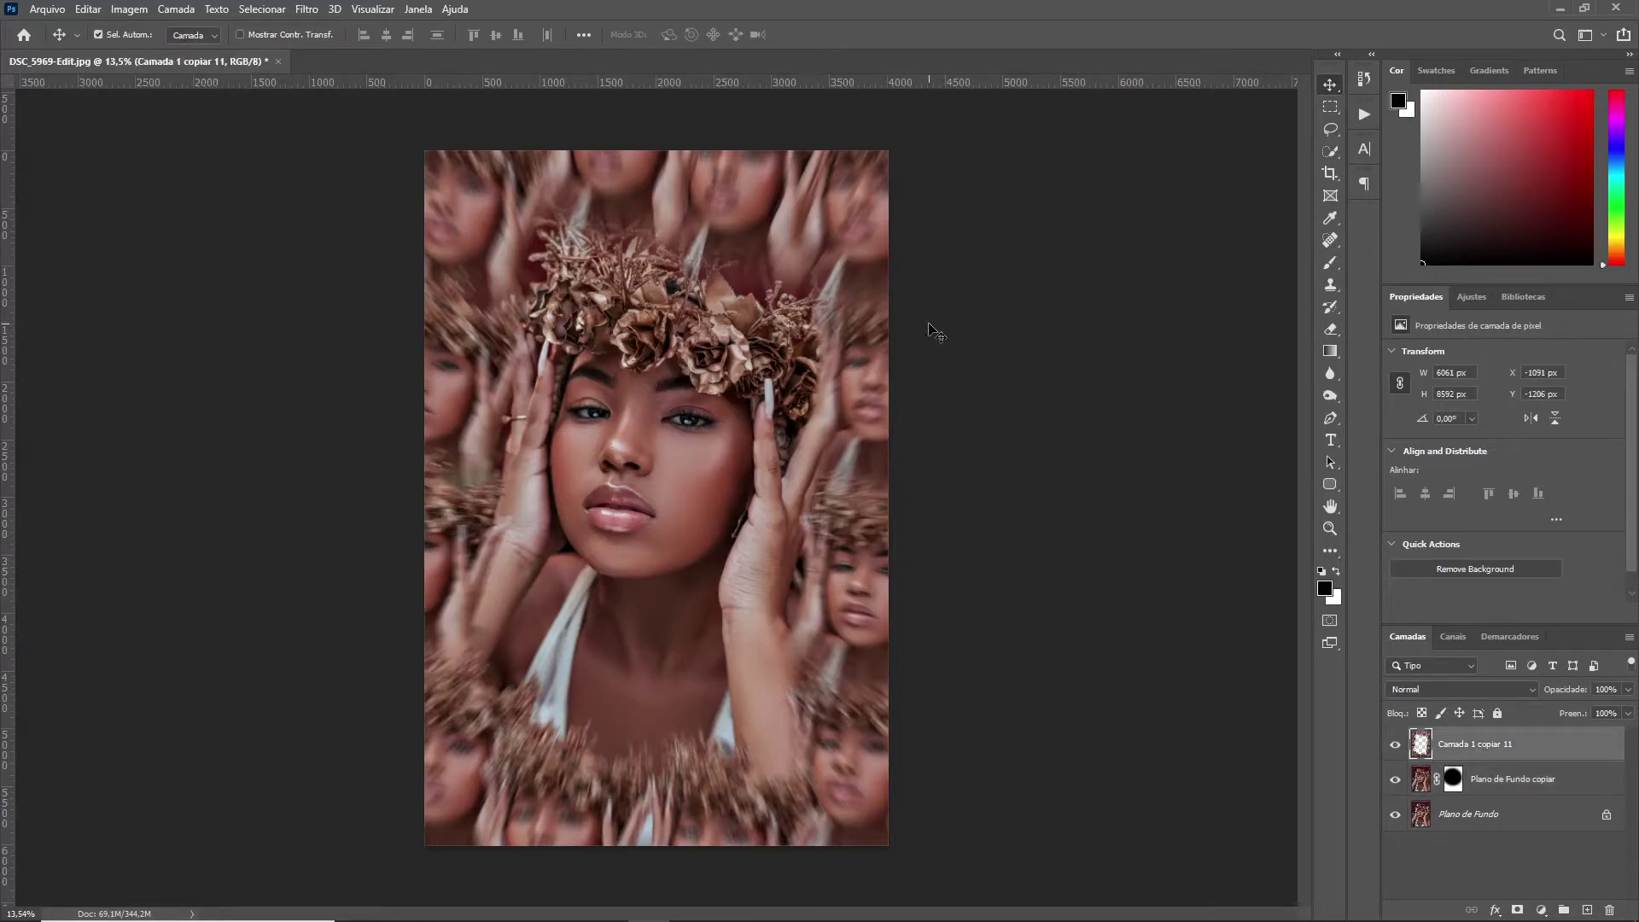
{"action": "key", "text": "ctrl+j"}
{"action": "key", "text": "ctrl+j"}
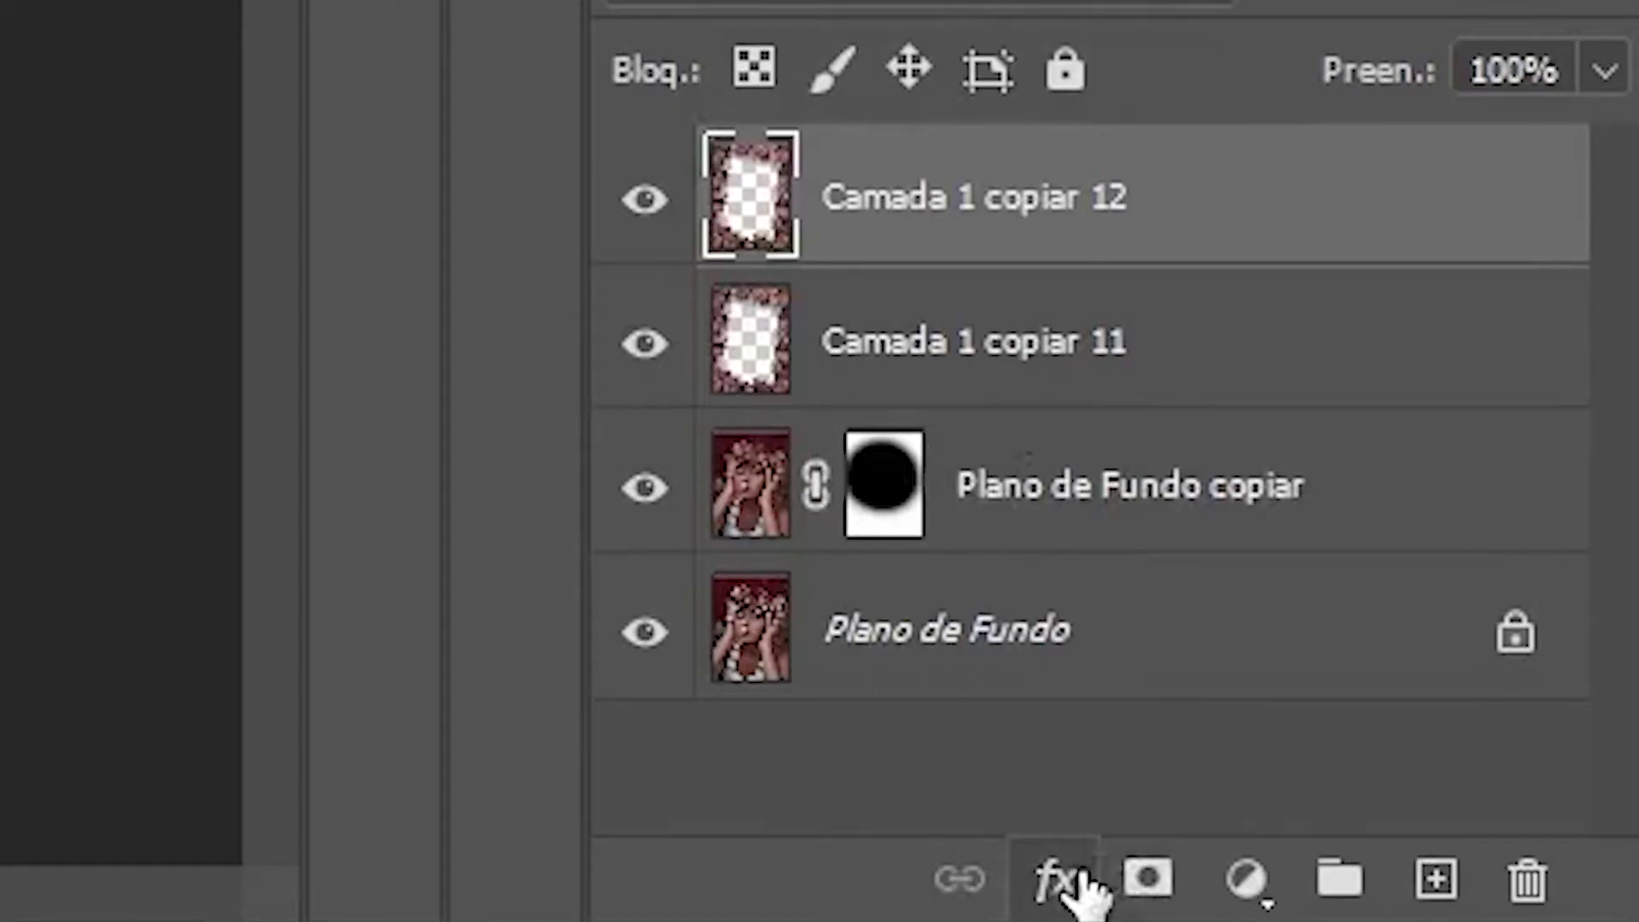
{"action": "left_click", "coordinate": [1080, 876]}
{"action": "left_click", "coordinate": [1243, 214]}
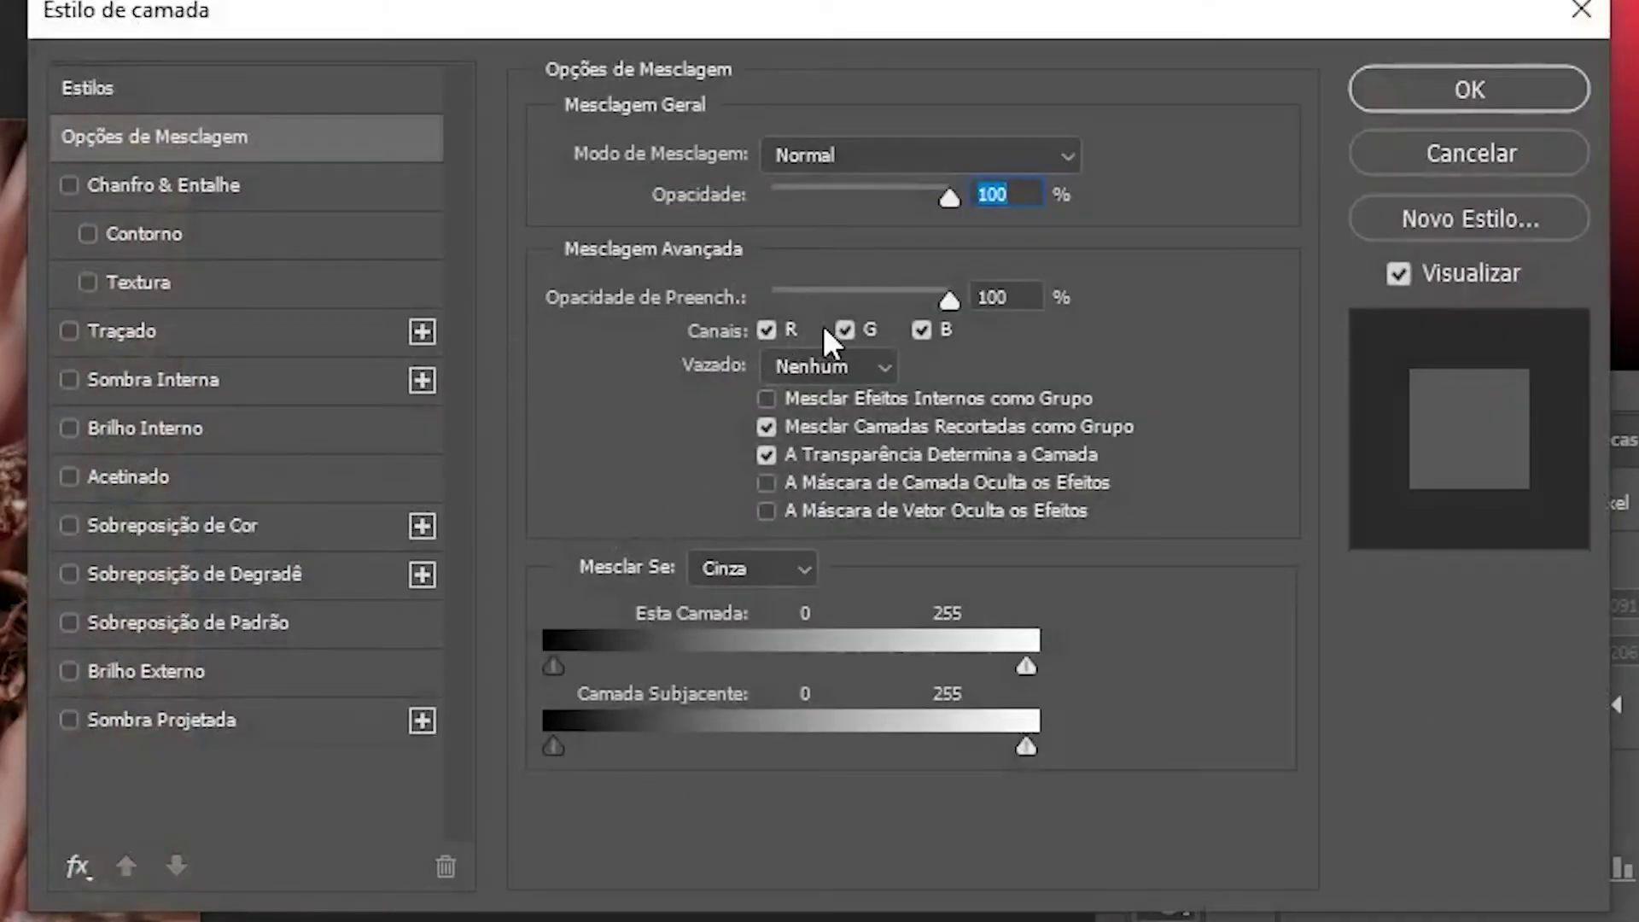
{"action": "left_click", "coordinate": [844, 328]}
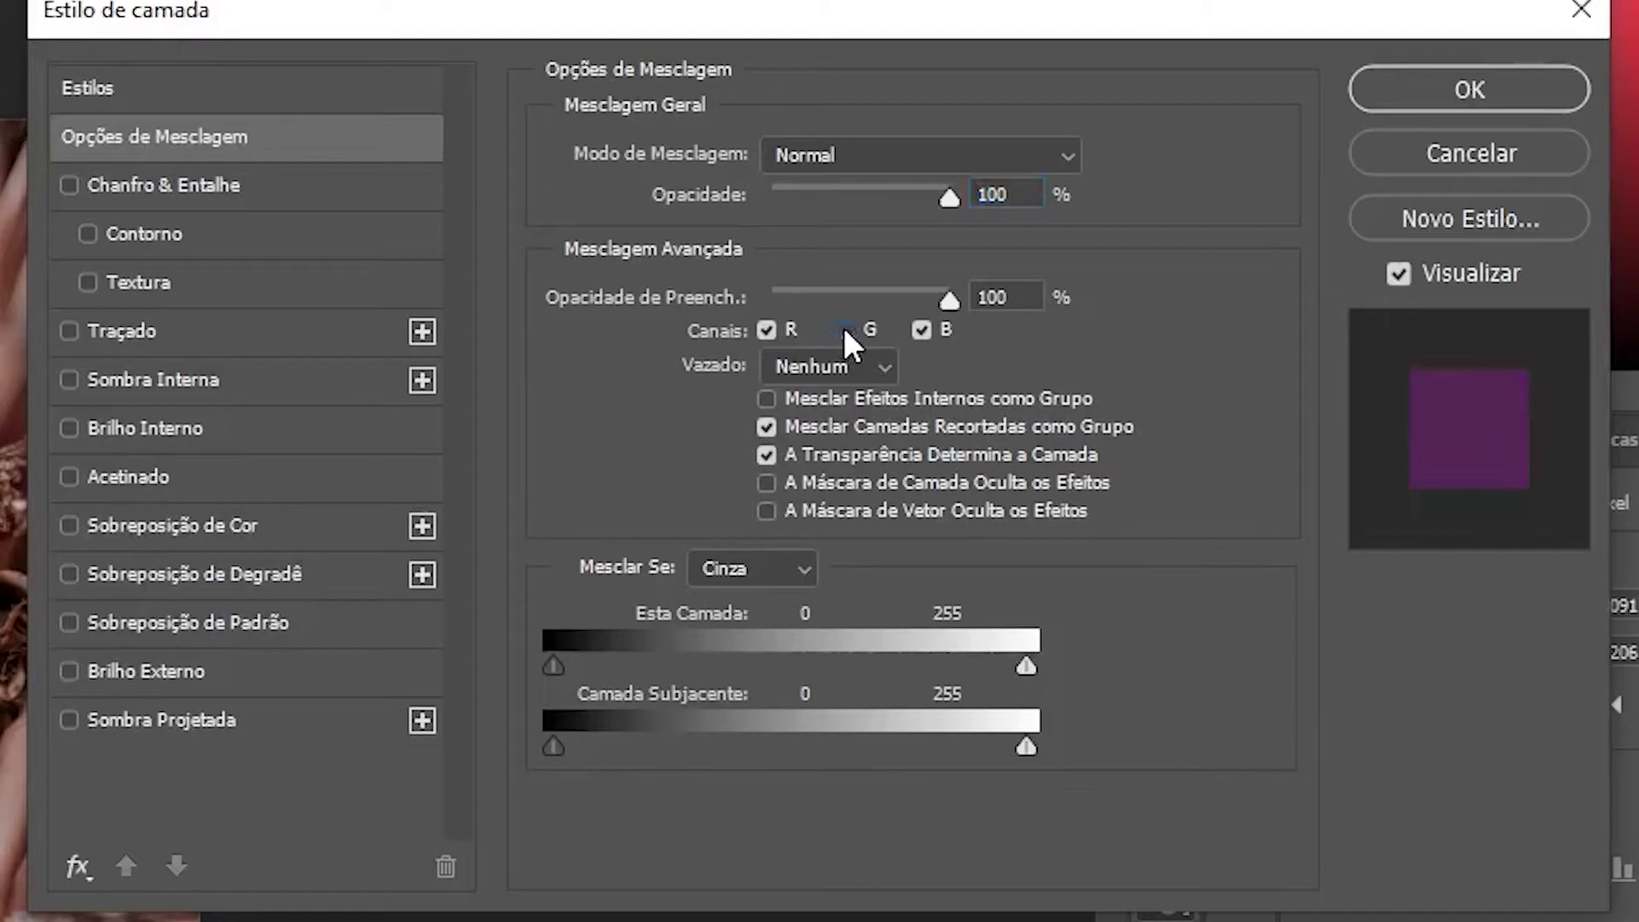
{"action": "left_click", "coordinate": [922, 330]}
{"action": "left_click", "coordinate": [1449, 136]}
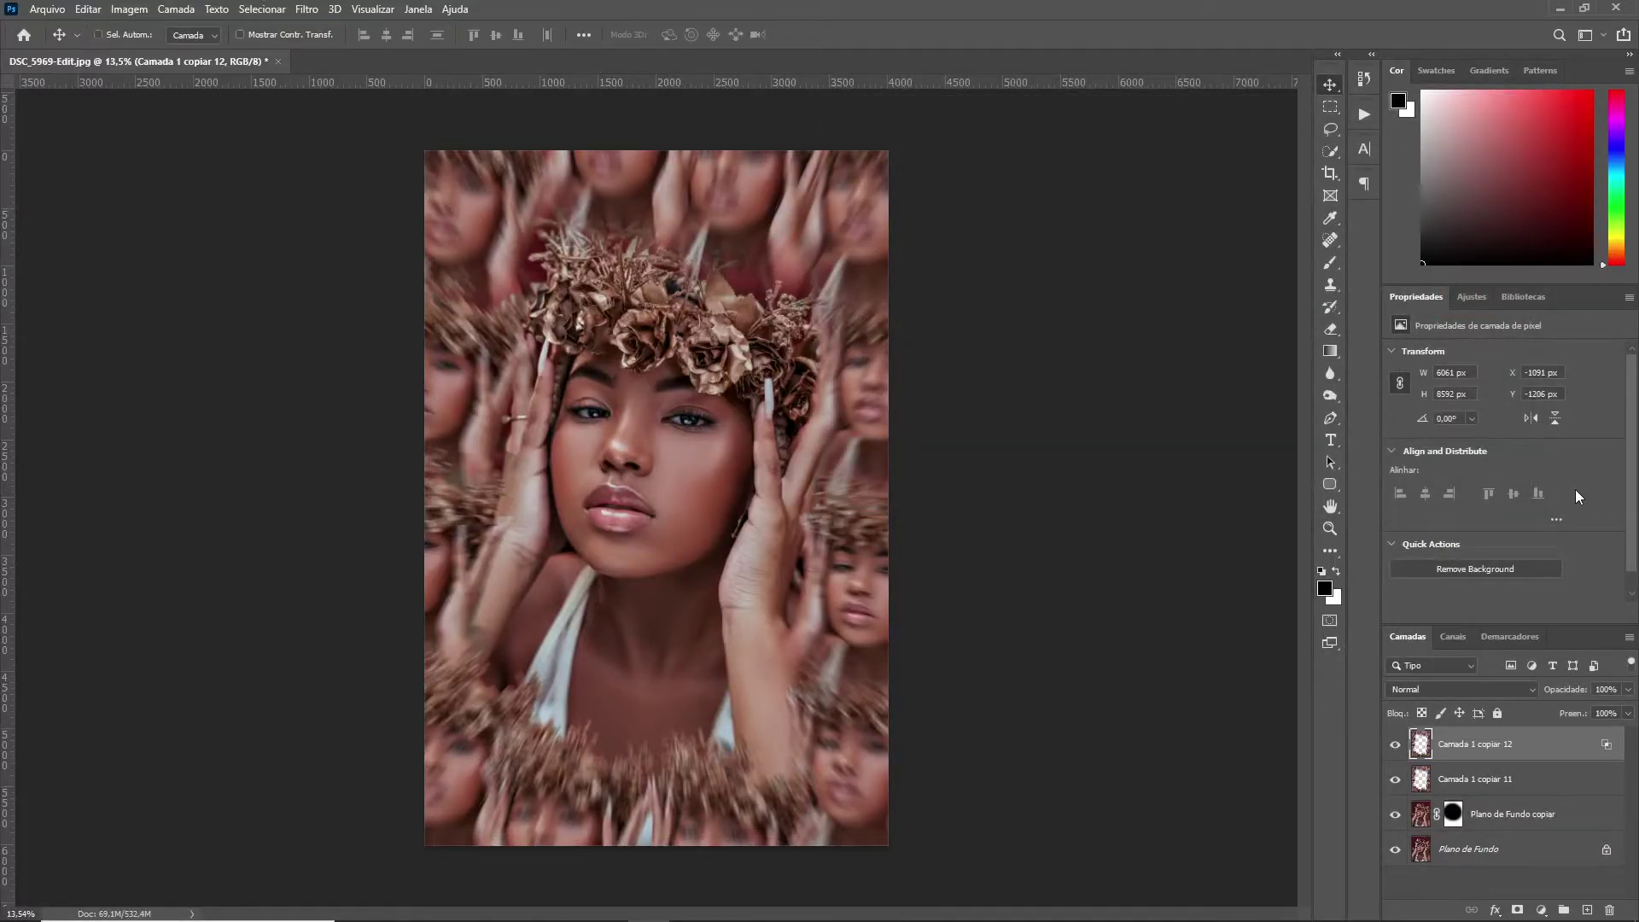
Step: Duplicate again as Camada 1 copiar 13, blending through the green channel only
{"action": "key", "text": "ctrl+j"}
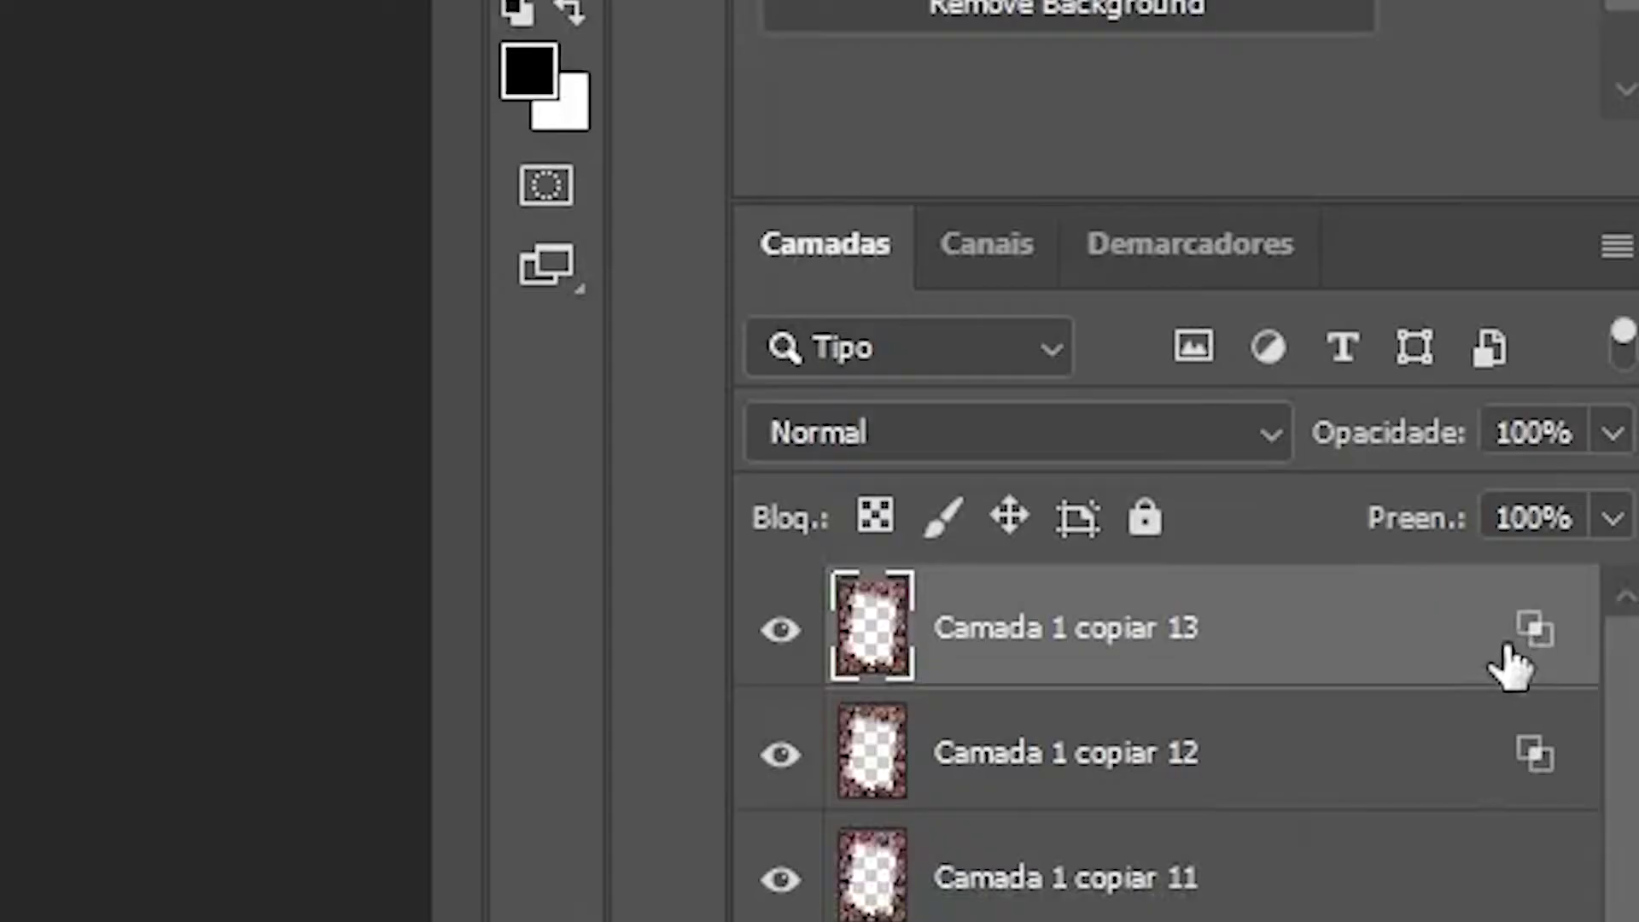
{"action": "double_click", "coordinate": [1534, 646]}
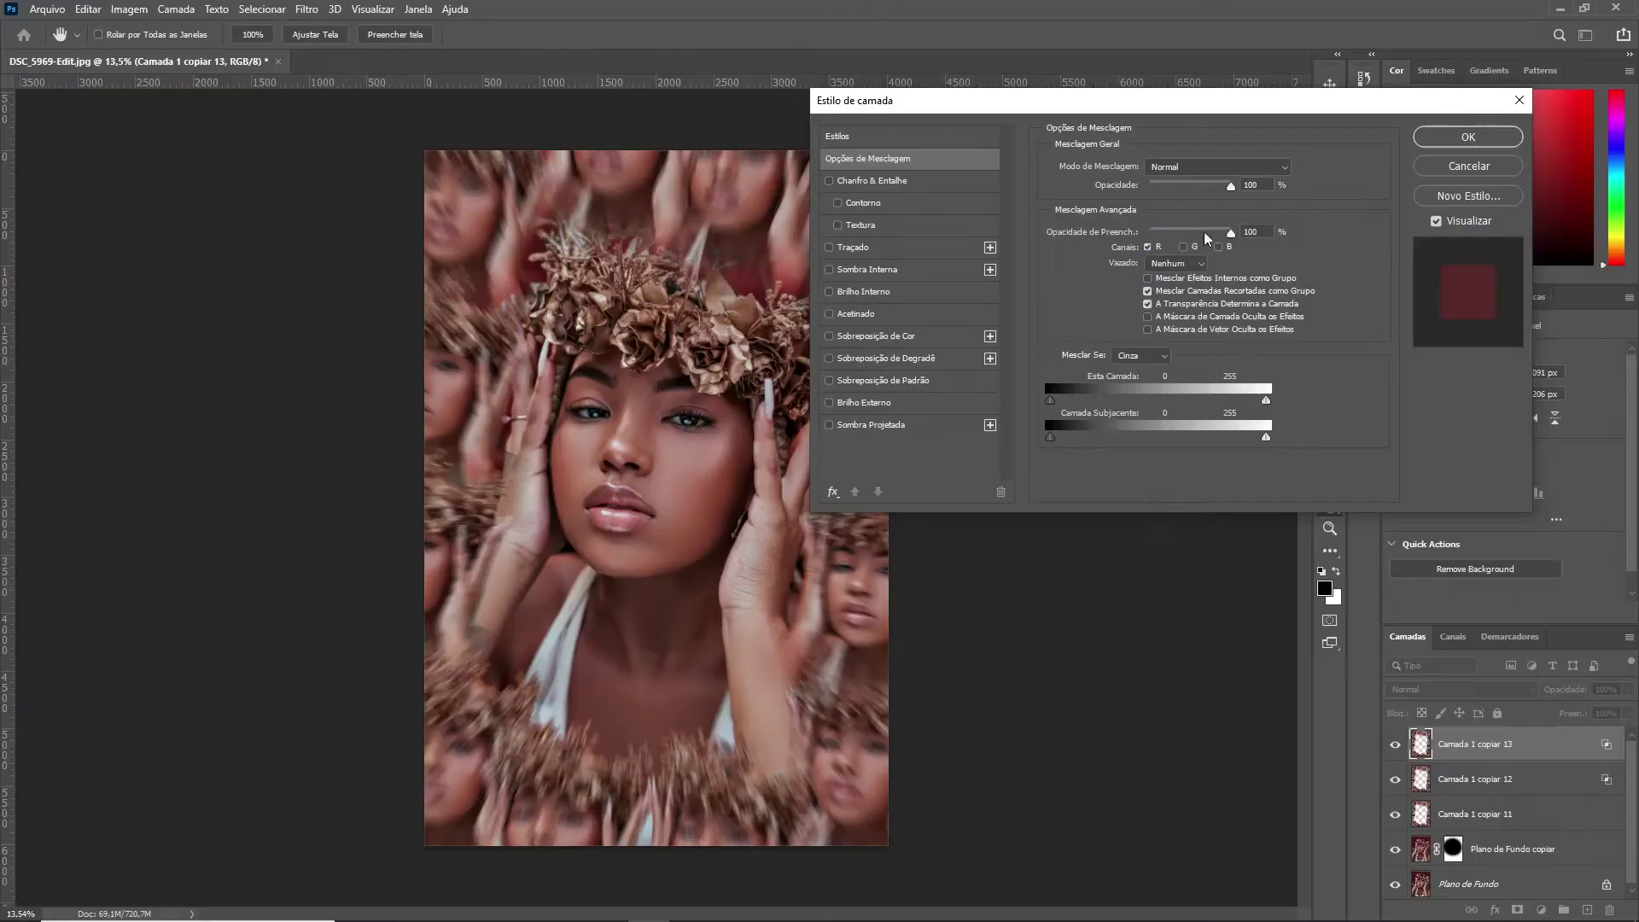
{"action": "left_click", "coordinate": [1149, 247]}
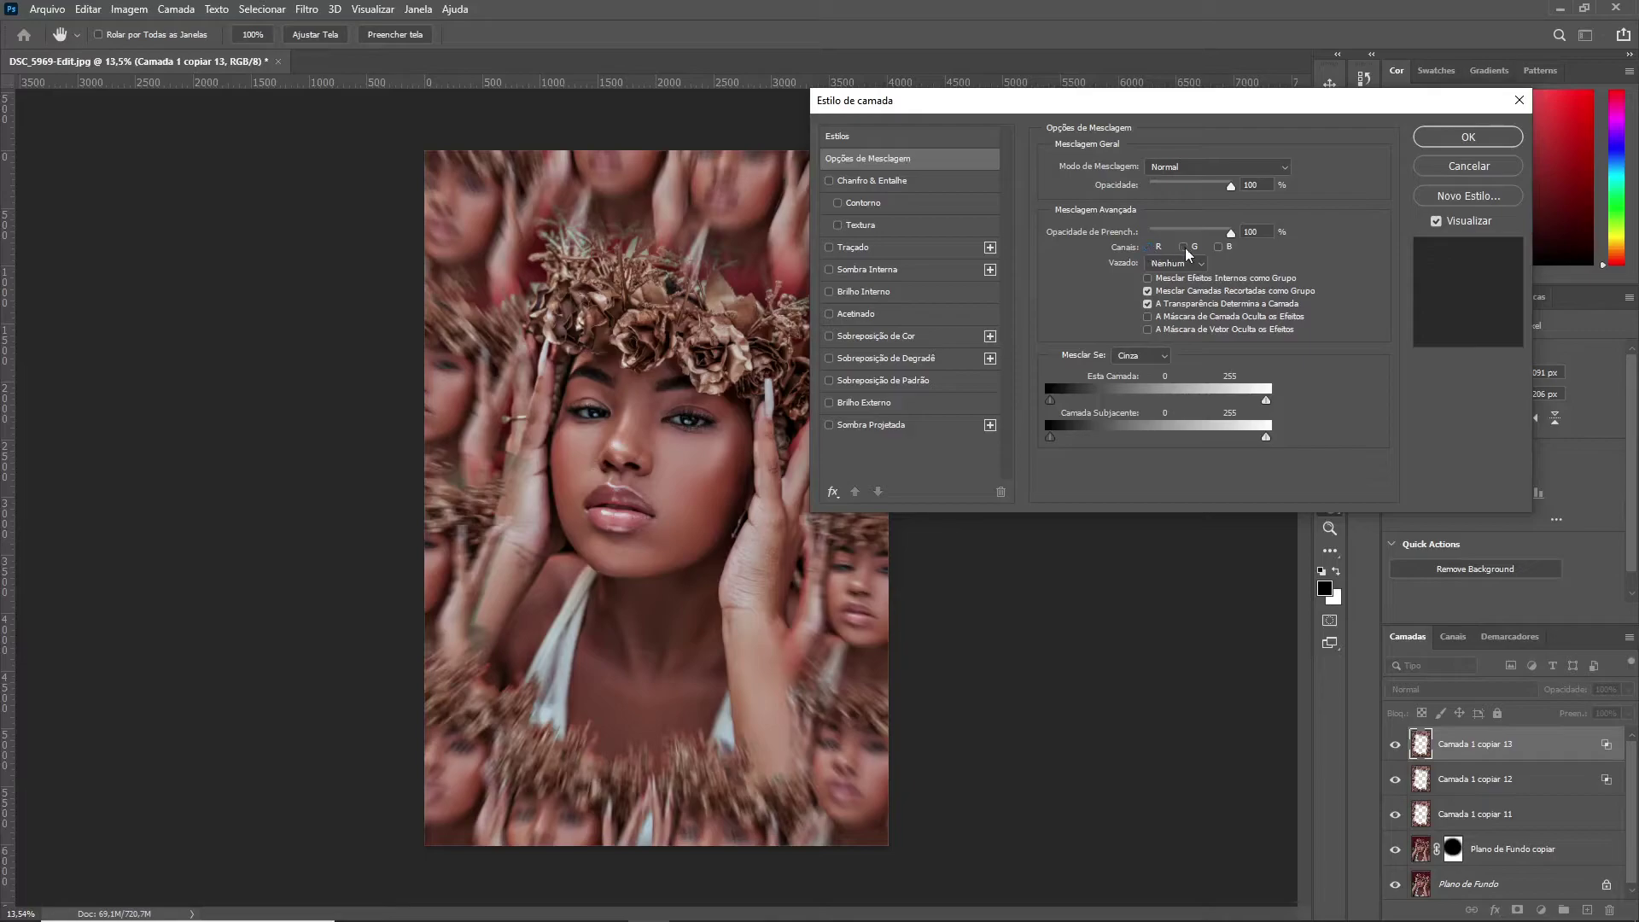
{"action": "left_click", "coordinate": [1185, 248]}
{"action": "left_click", "coordinate": [1472, 137]}
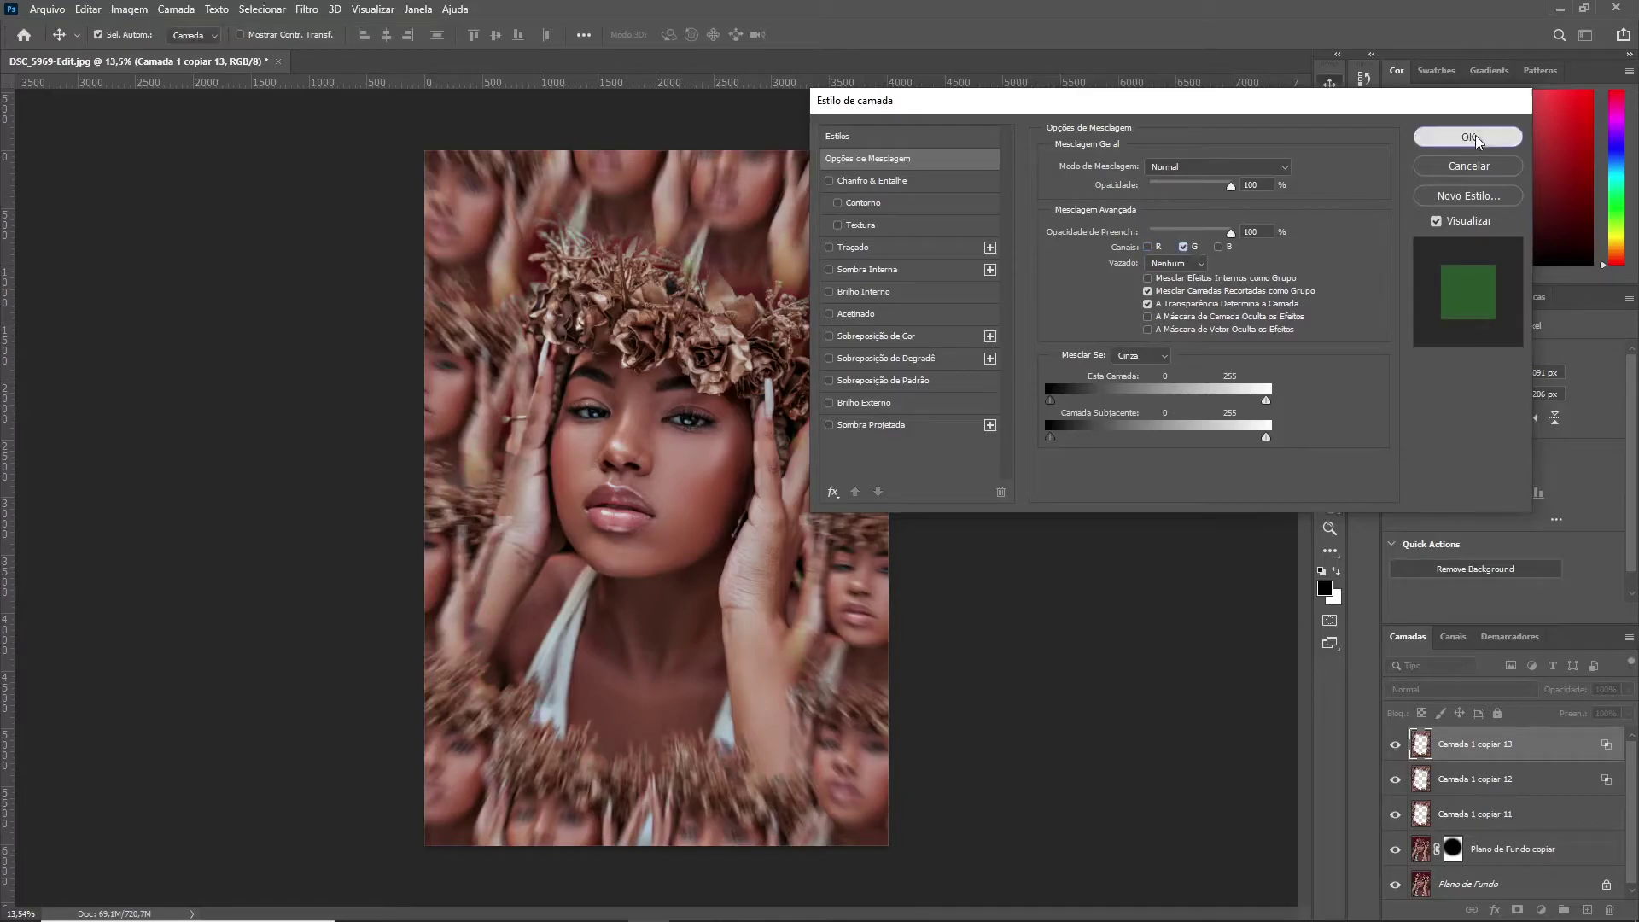
Step: Duplicate again as Camada 1 copiar 14, blending through the blue channel only
{"action": "key", "text": "ctrl+j"}
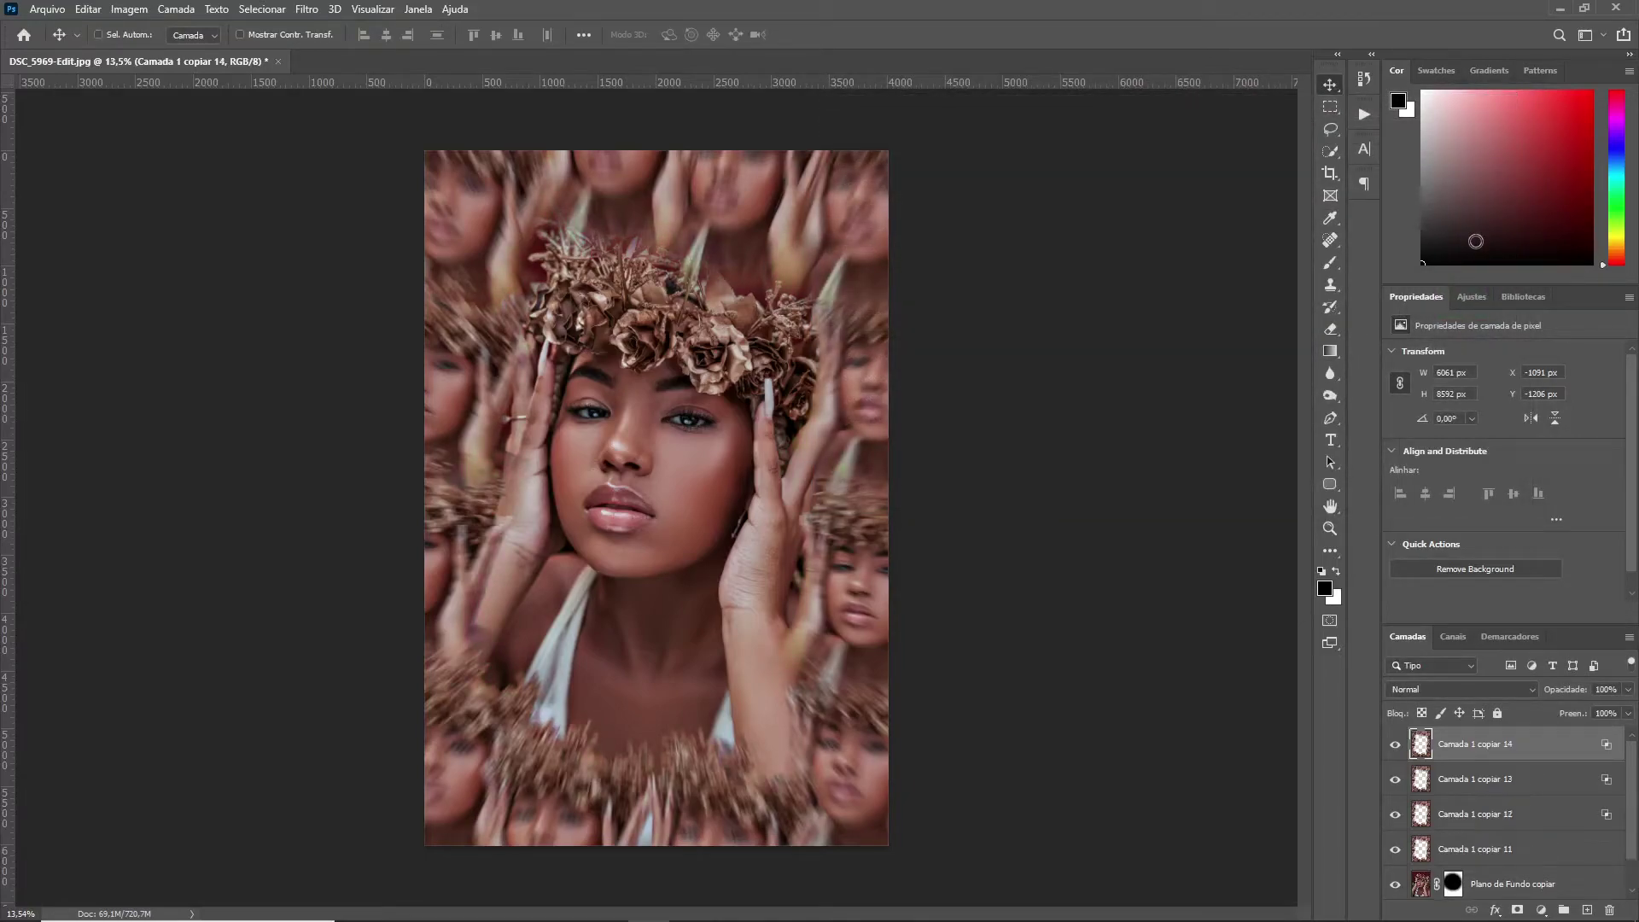
{"action": "double_click", "coordinate": [1606, 747]}
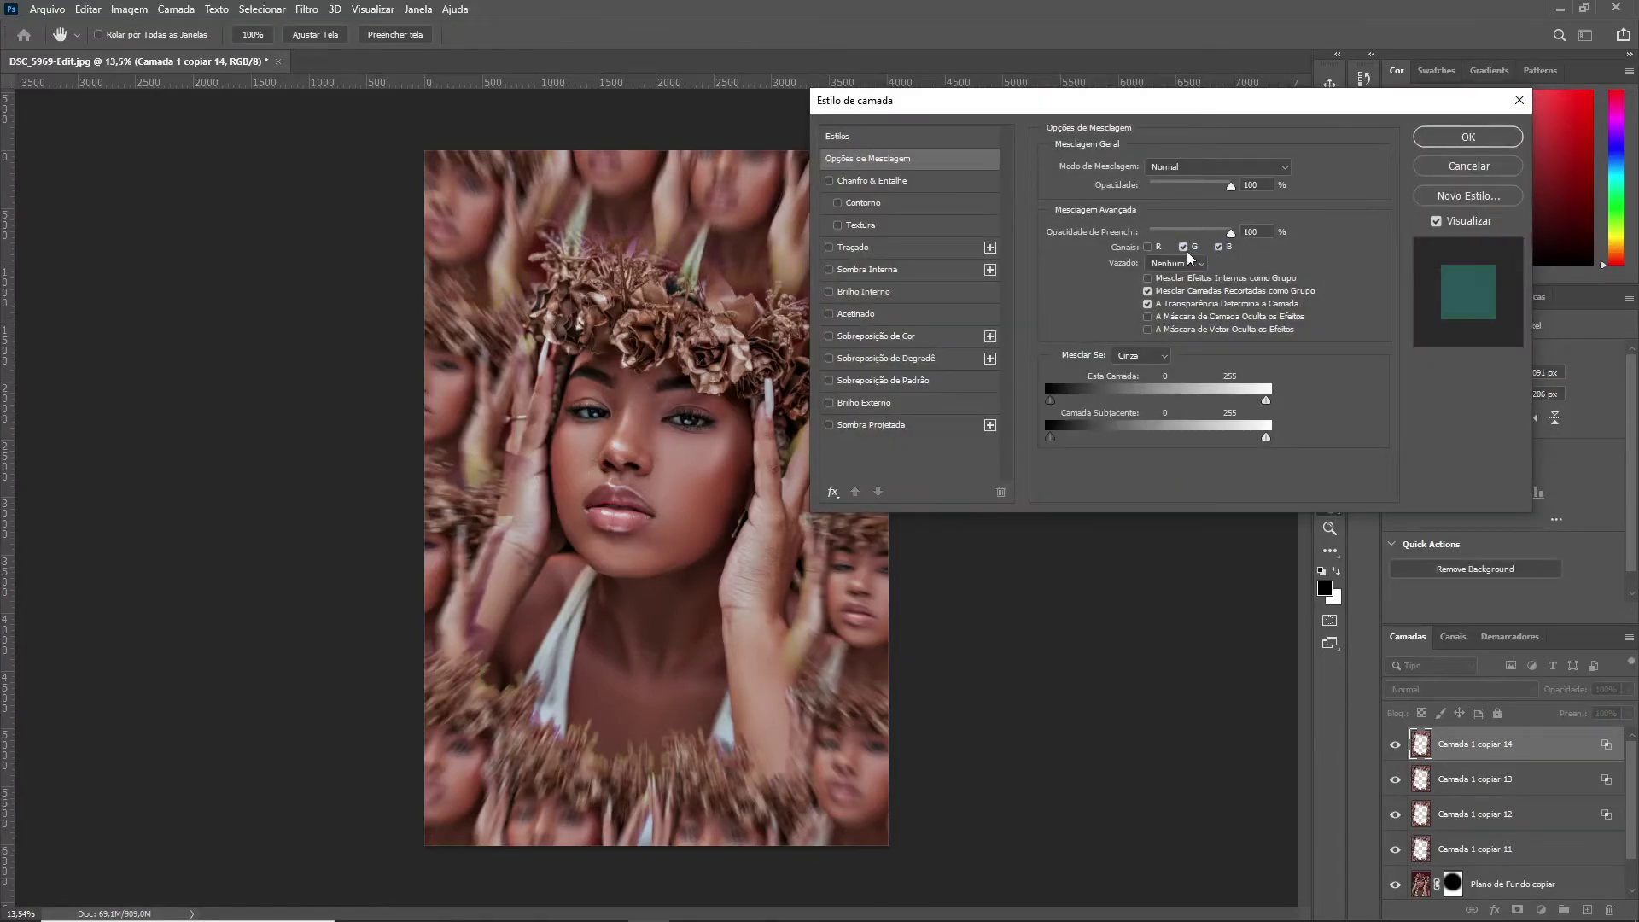
{"action": "left_click", "coordinate": [1185, 248]}
{"action": "left_click", "coordinate": [1470, 138]}
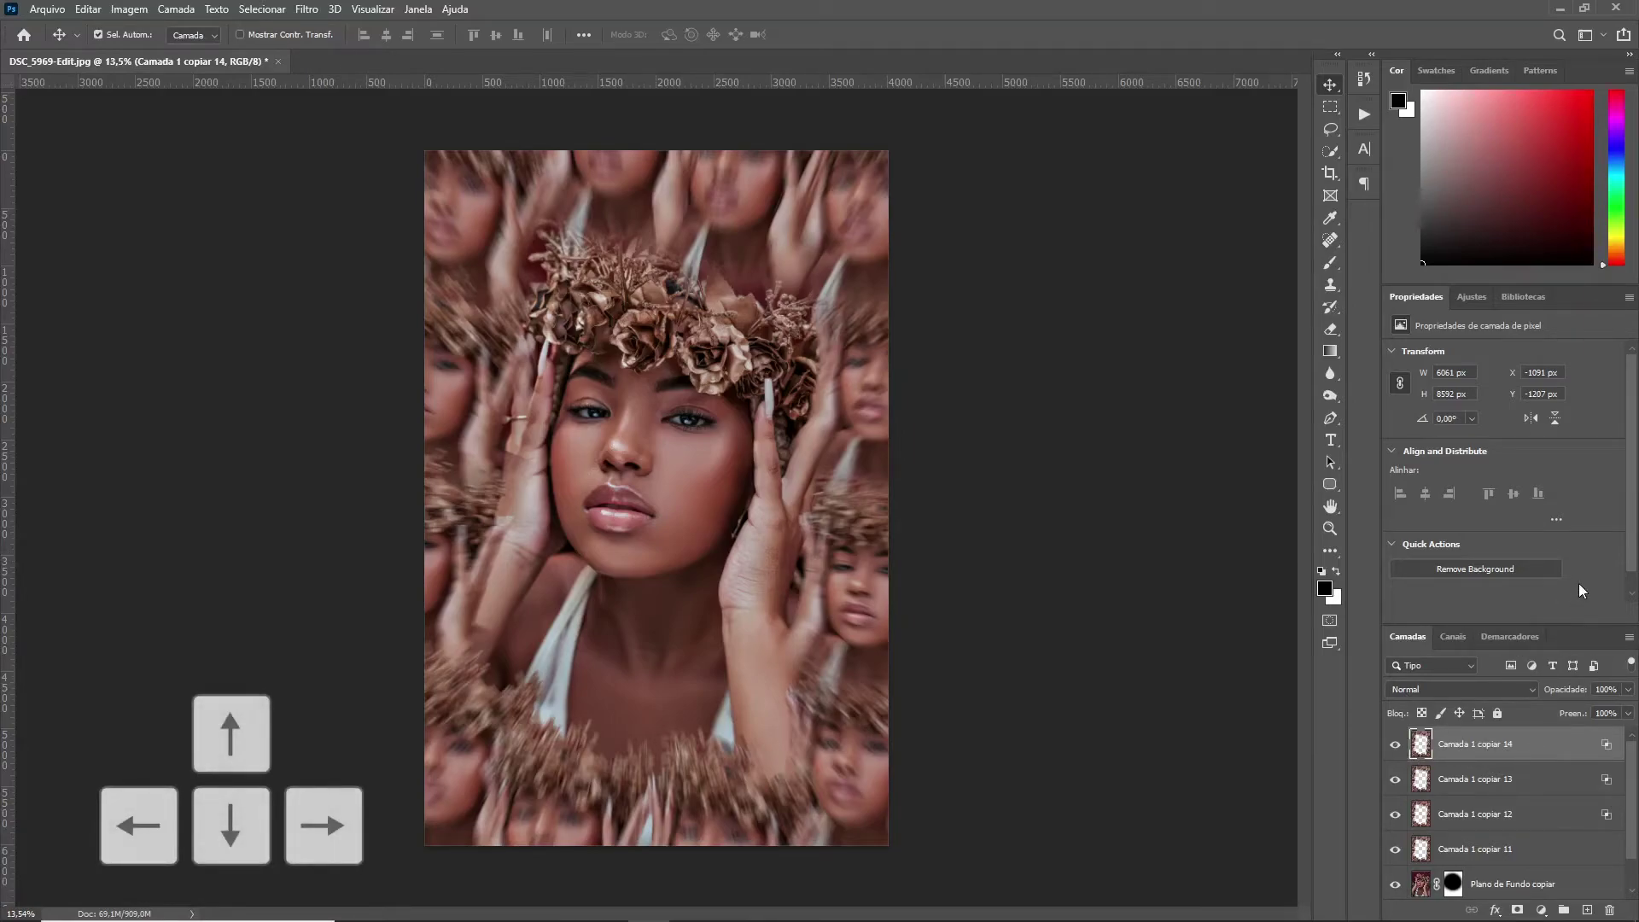
Step: Nudge the blue copy up, green copy 13 left and red copy 12 right for colour fringing
{"action": "key", "text": "Up"}
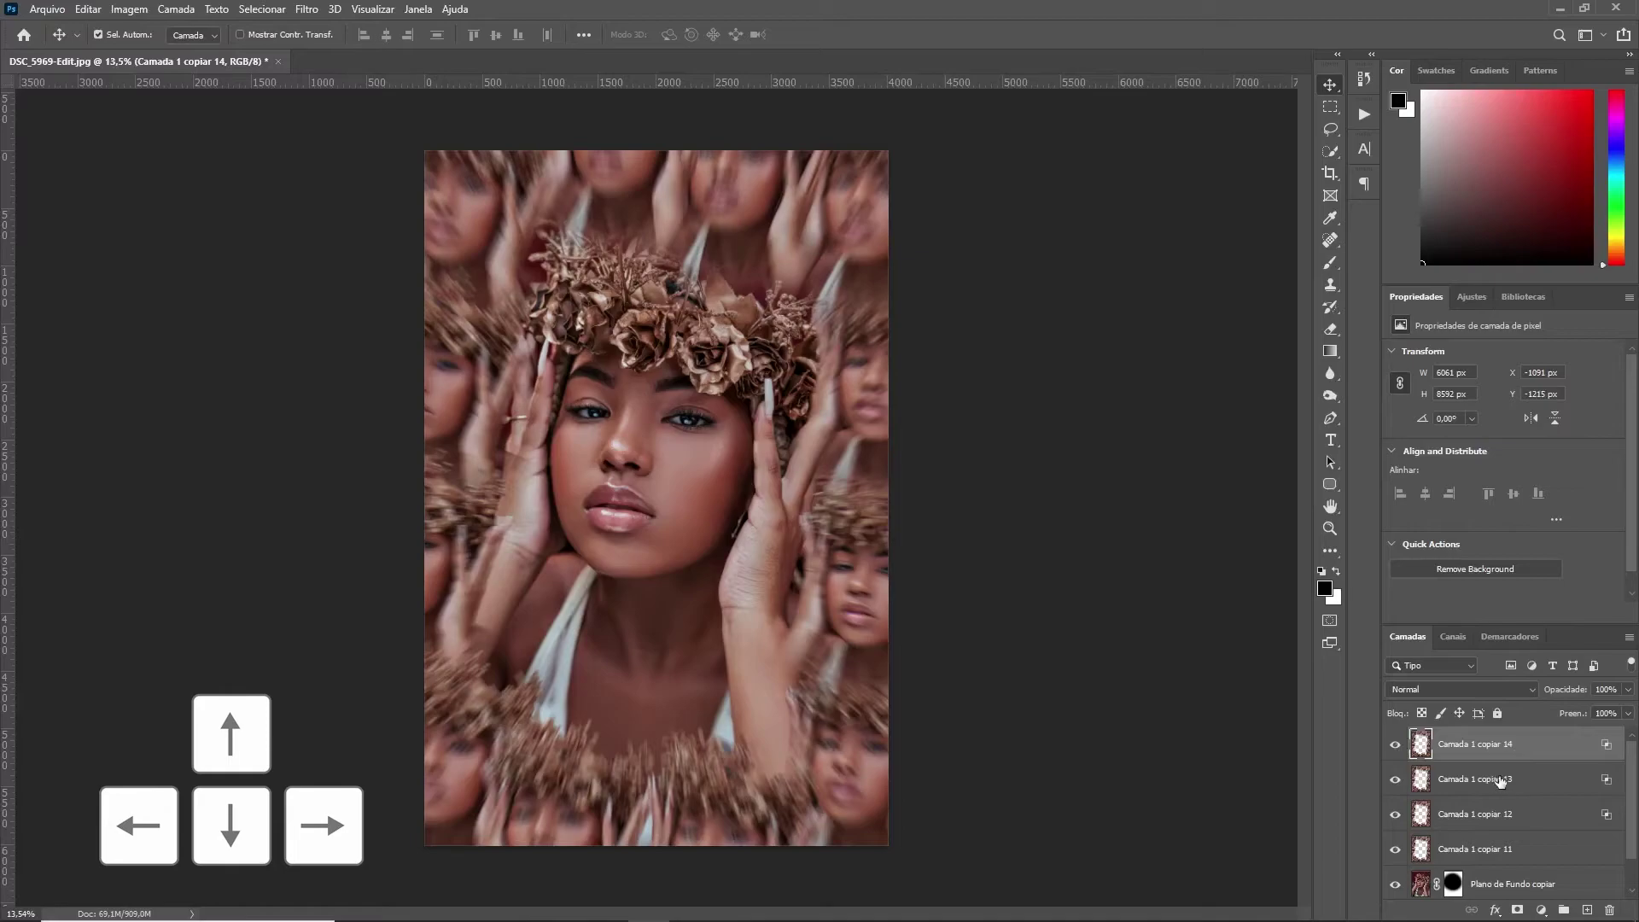
{"action": "left_click", "coordinate": [1510, 781]}
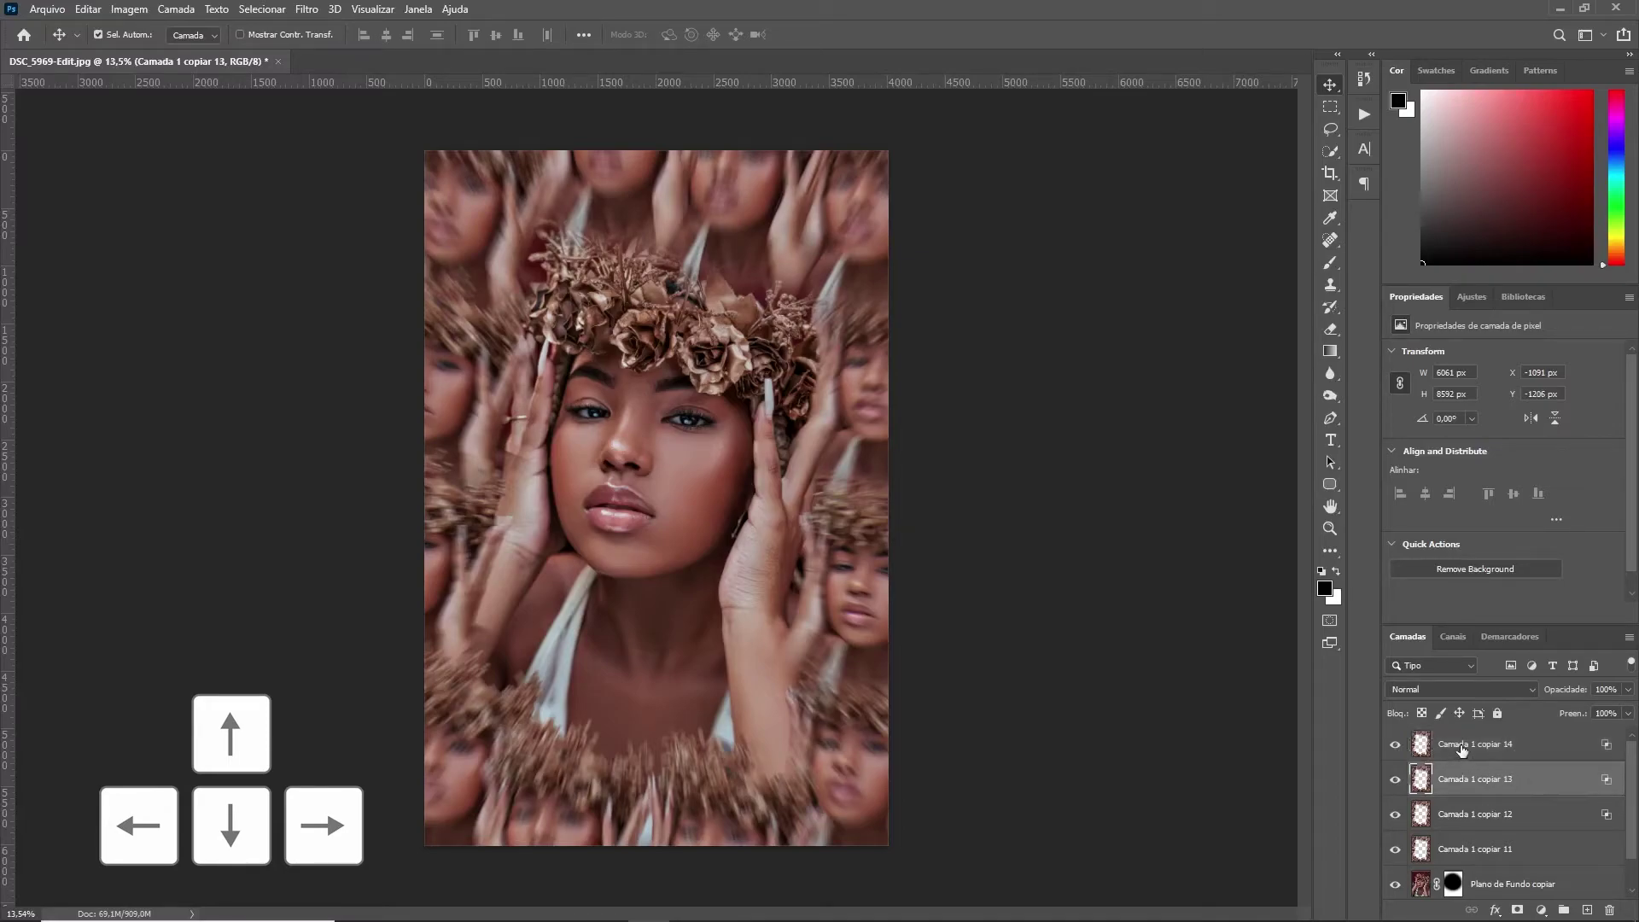
{"action": "key", "text": "Left"}
{"action": "key", "text": "Left"}
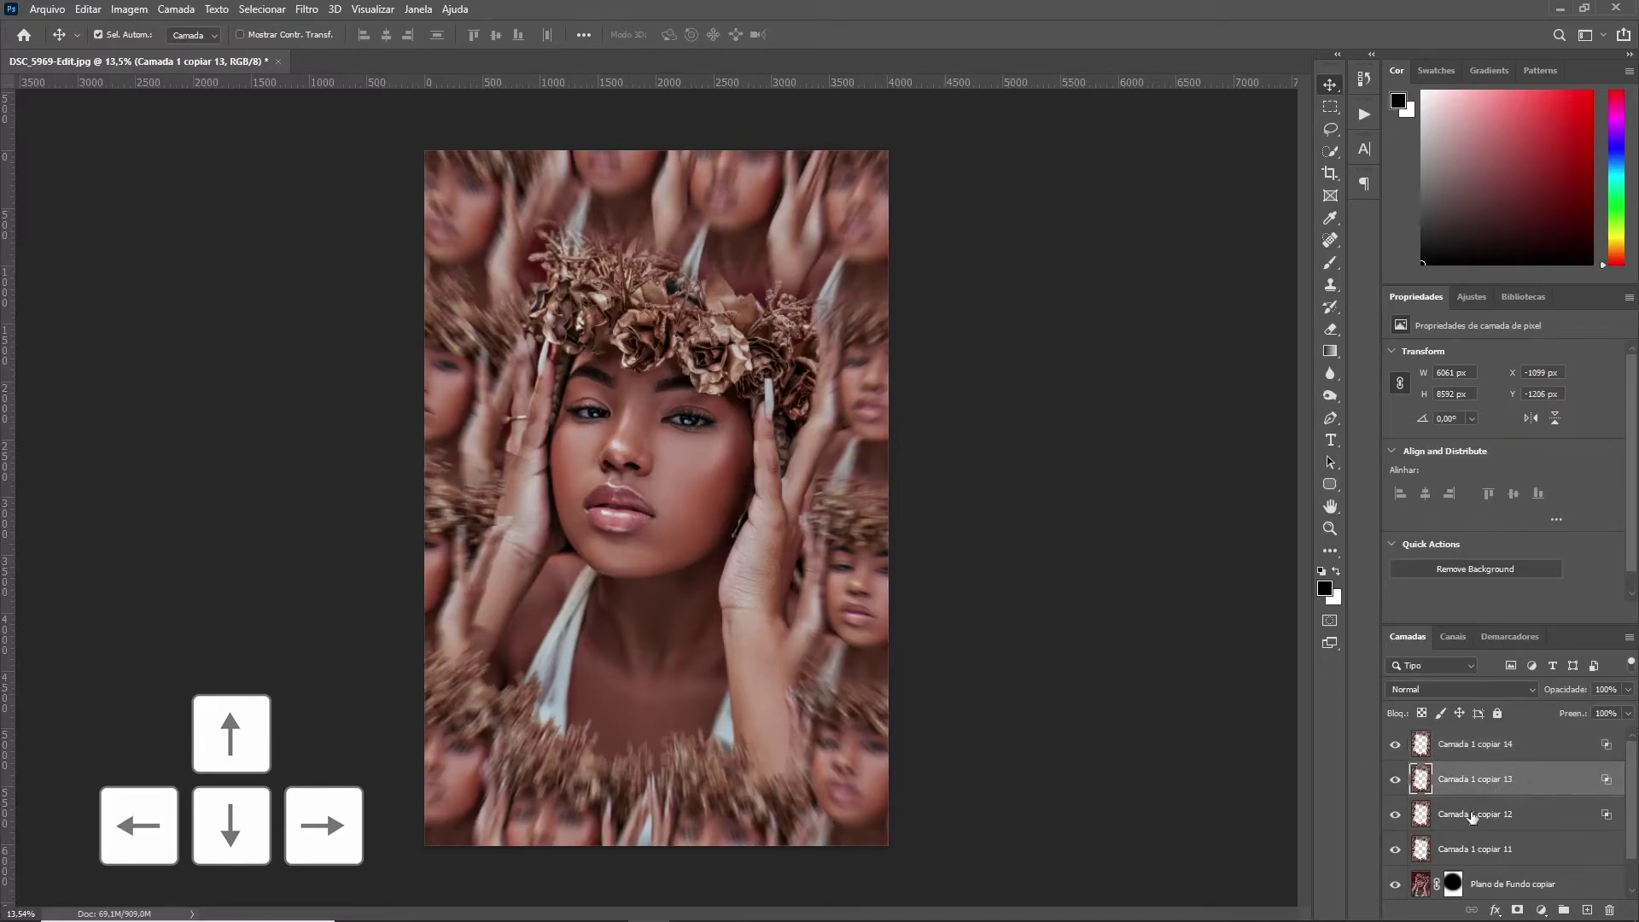
{"action": "left_click", "coordinate": [1482, 822]}
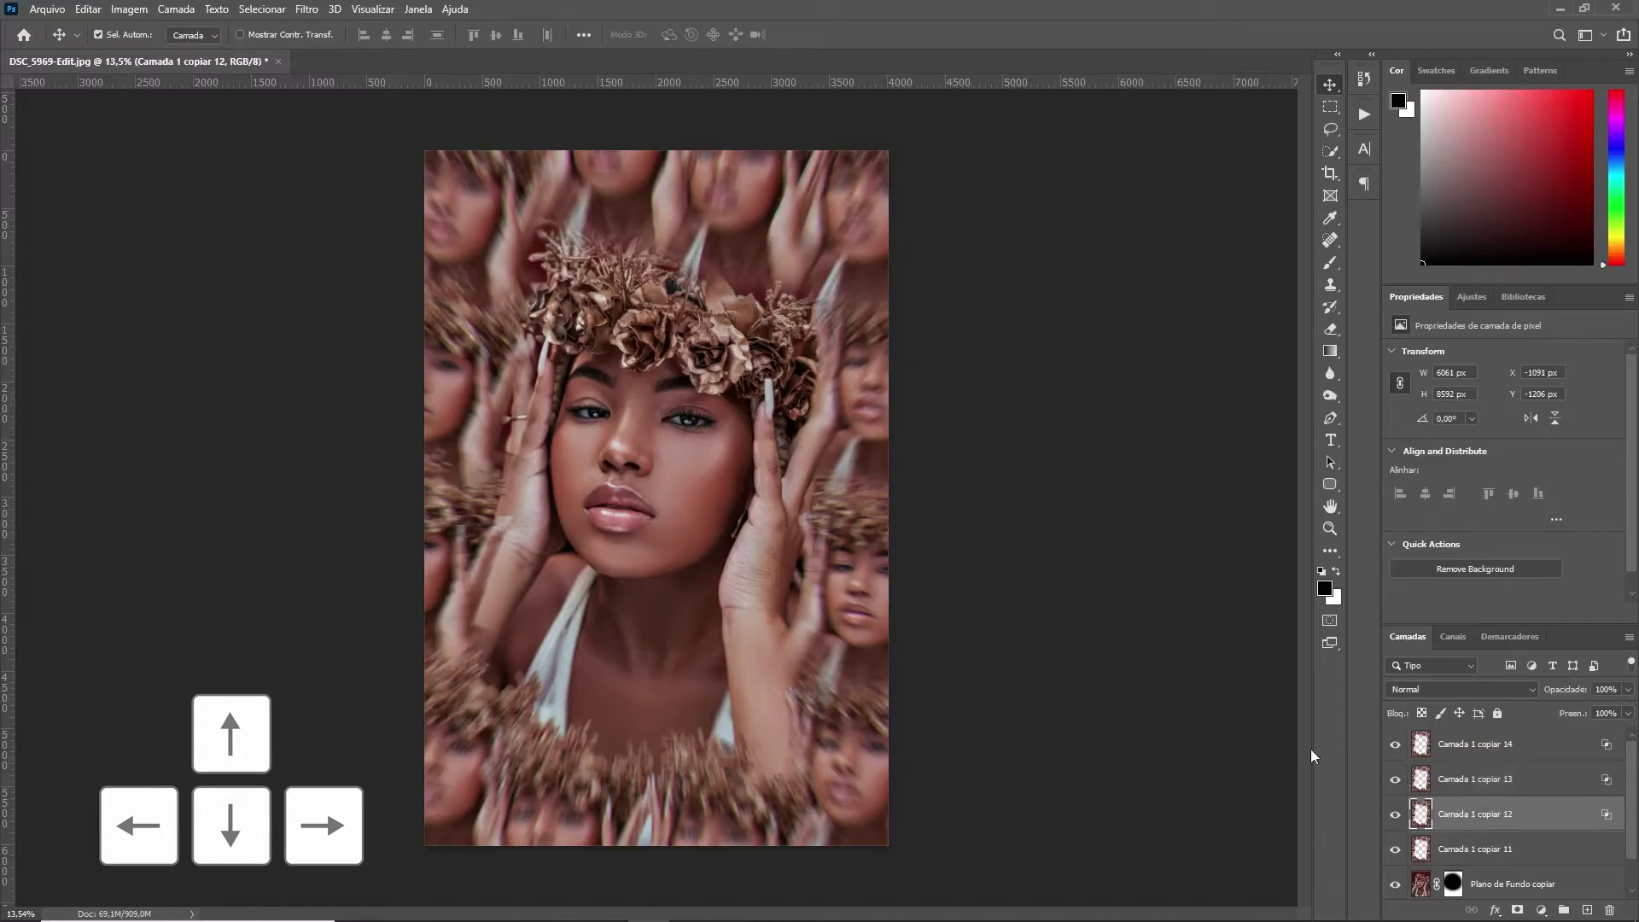
{"action": "key", "text": "Right"}
{"action": "key", "text": "Right"}
{"action": "key", "text": "Right"}
{"action": "scroll", "coordinate": [794, 380], "scroll_direction": "up", "scroll_amount": 10}
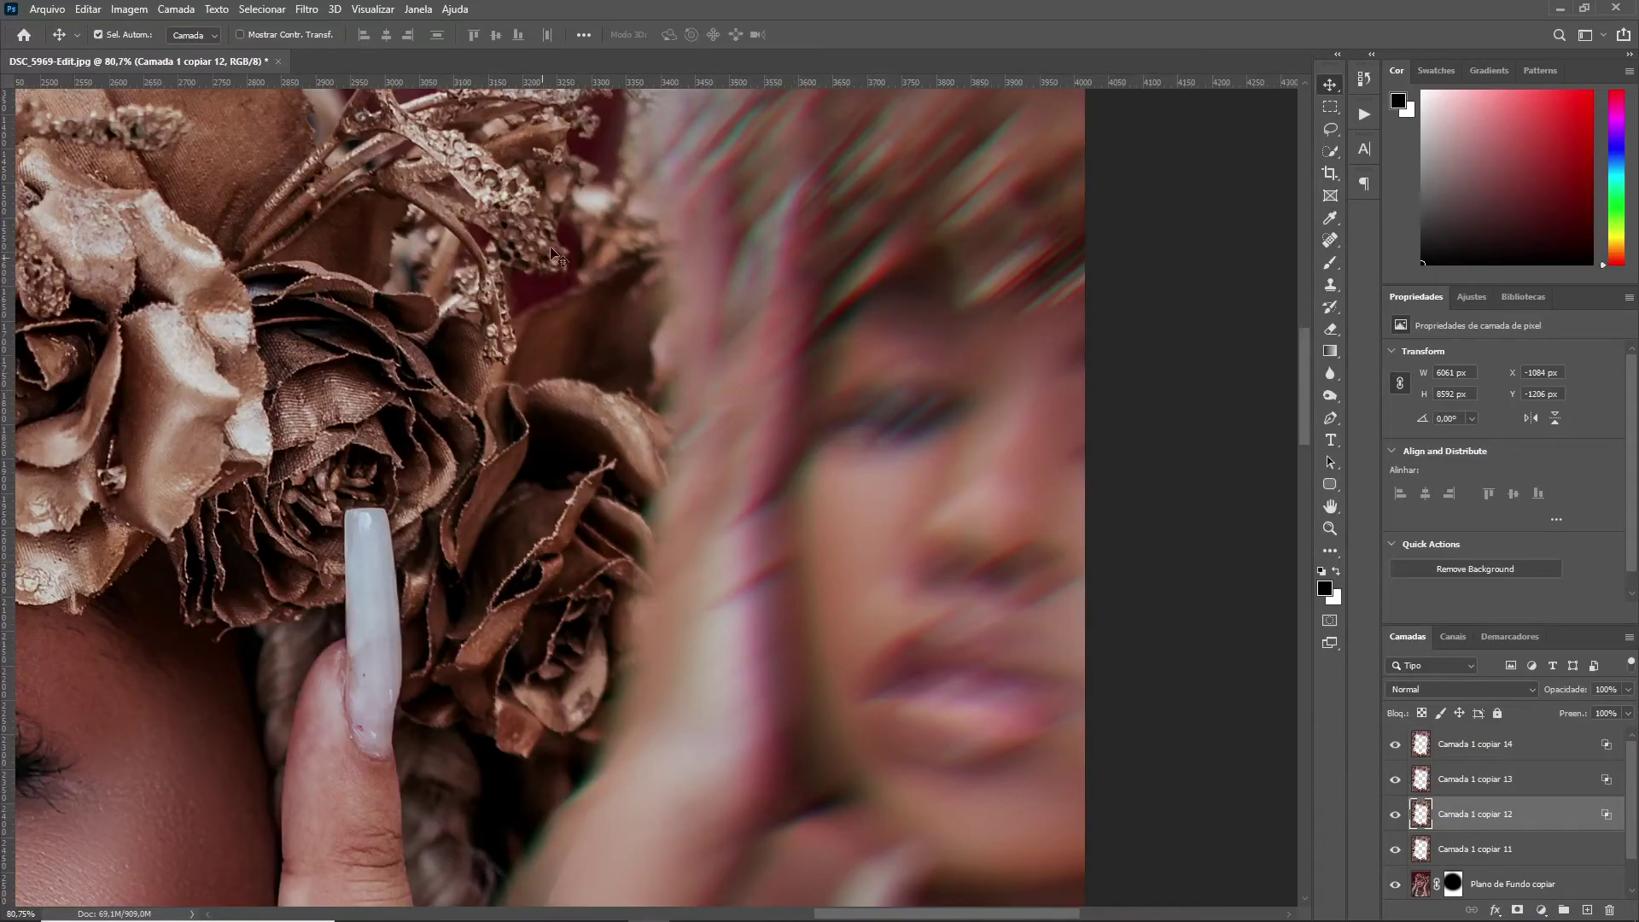
{"action": "scroll", "coordinate": [669, 219], "scroll_direction": "down", "scroll_amount": 10}
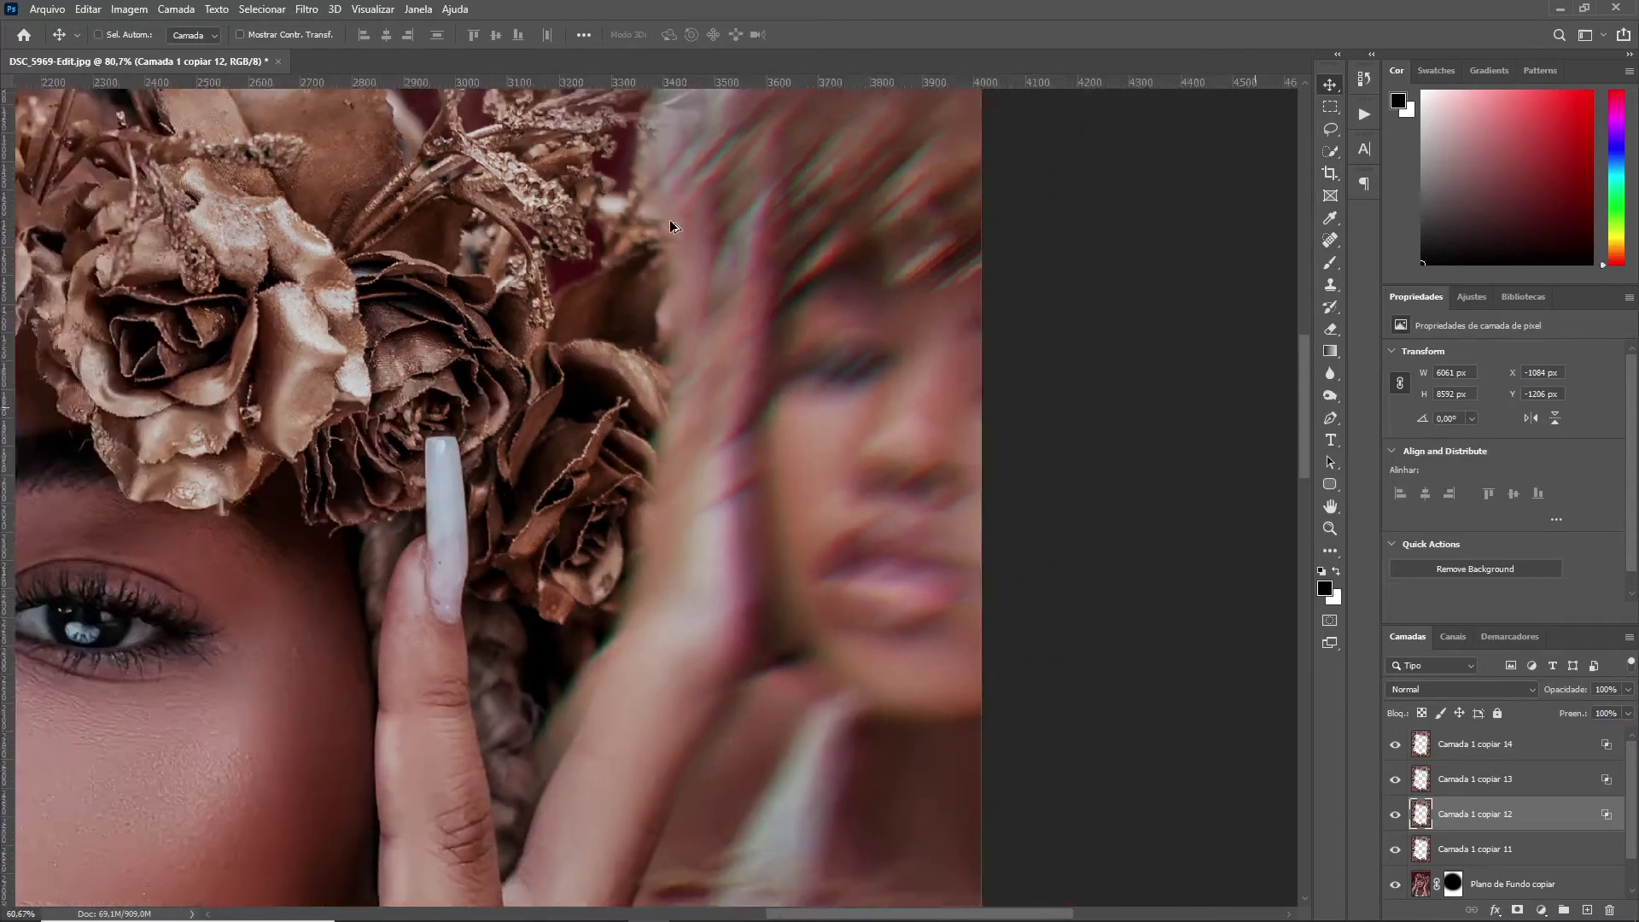
{"action": "left_click", "coordinate": [670, 219]}
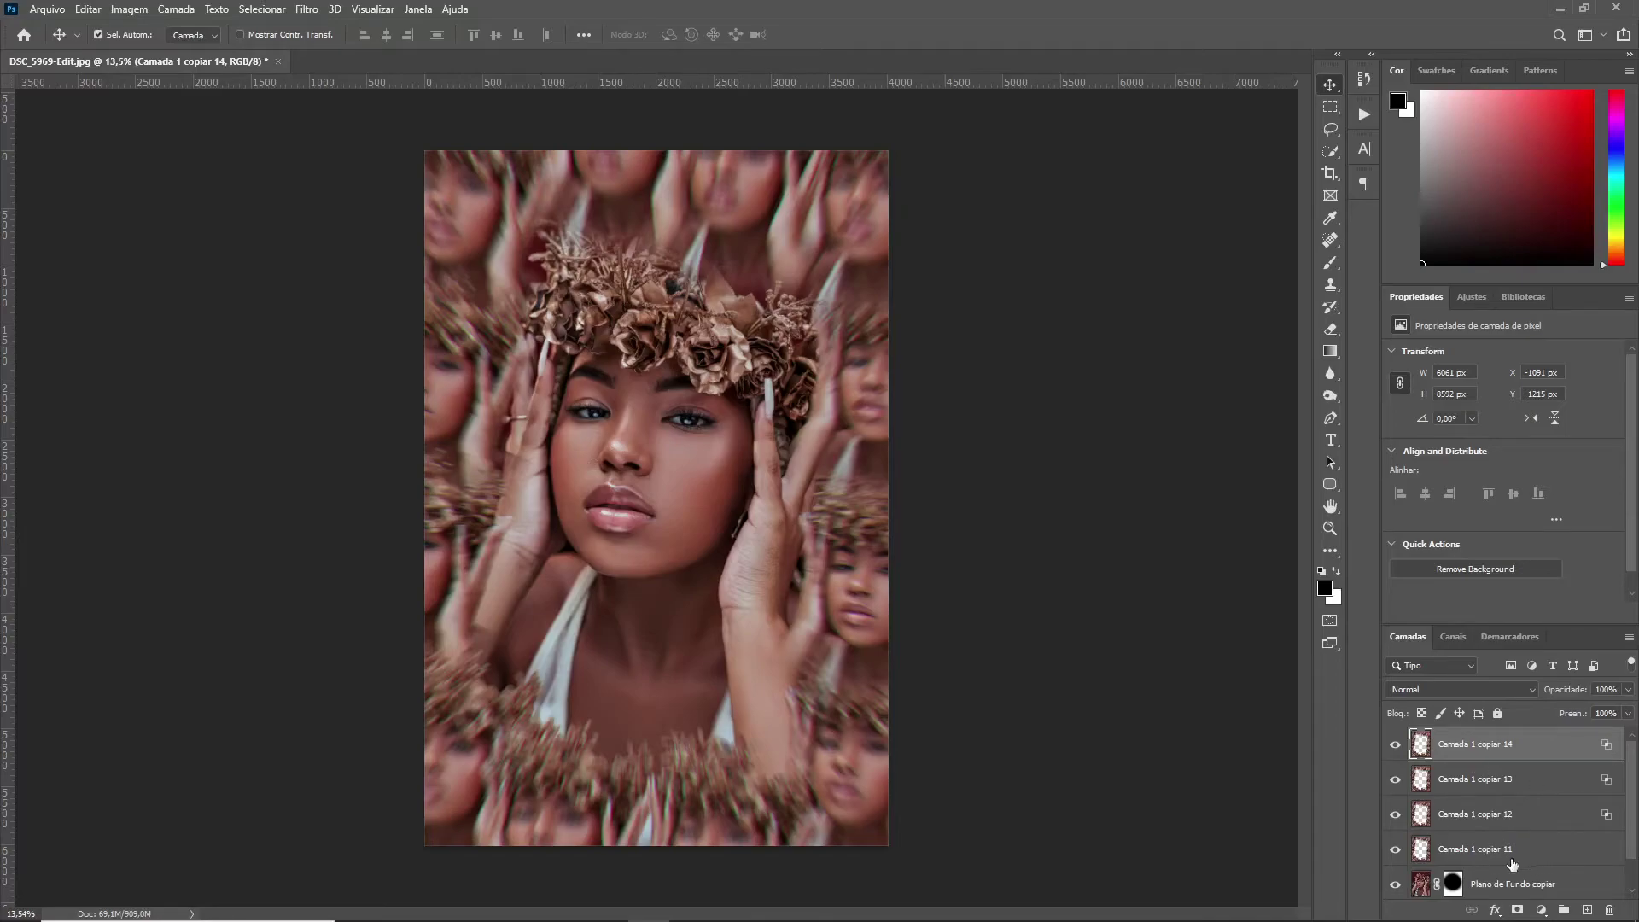
Step: Group ring copies 11–14 into Agrupar 1 and set the group's opacity to 83%
{"action": "left_click", "coordinate": [1510, 851], "text": "shift"}
{"action": "left_click", "coordinate": [1561, 910]}
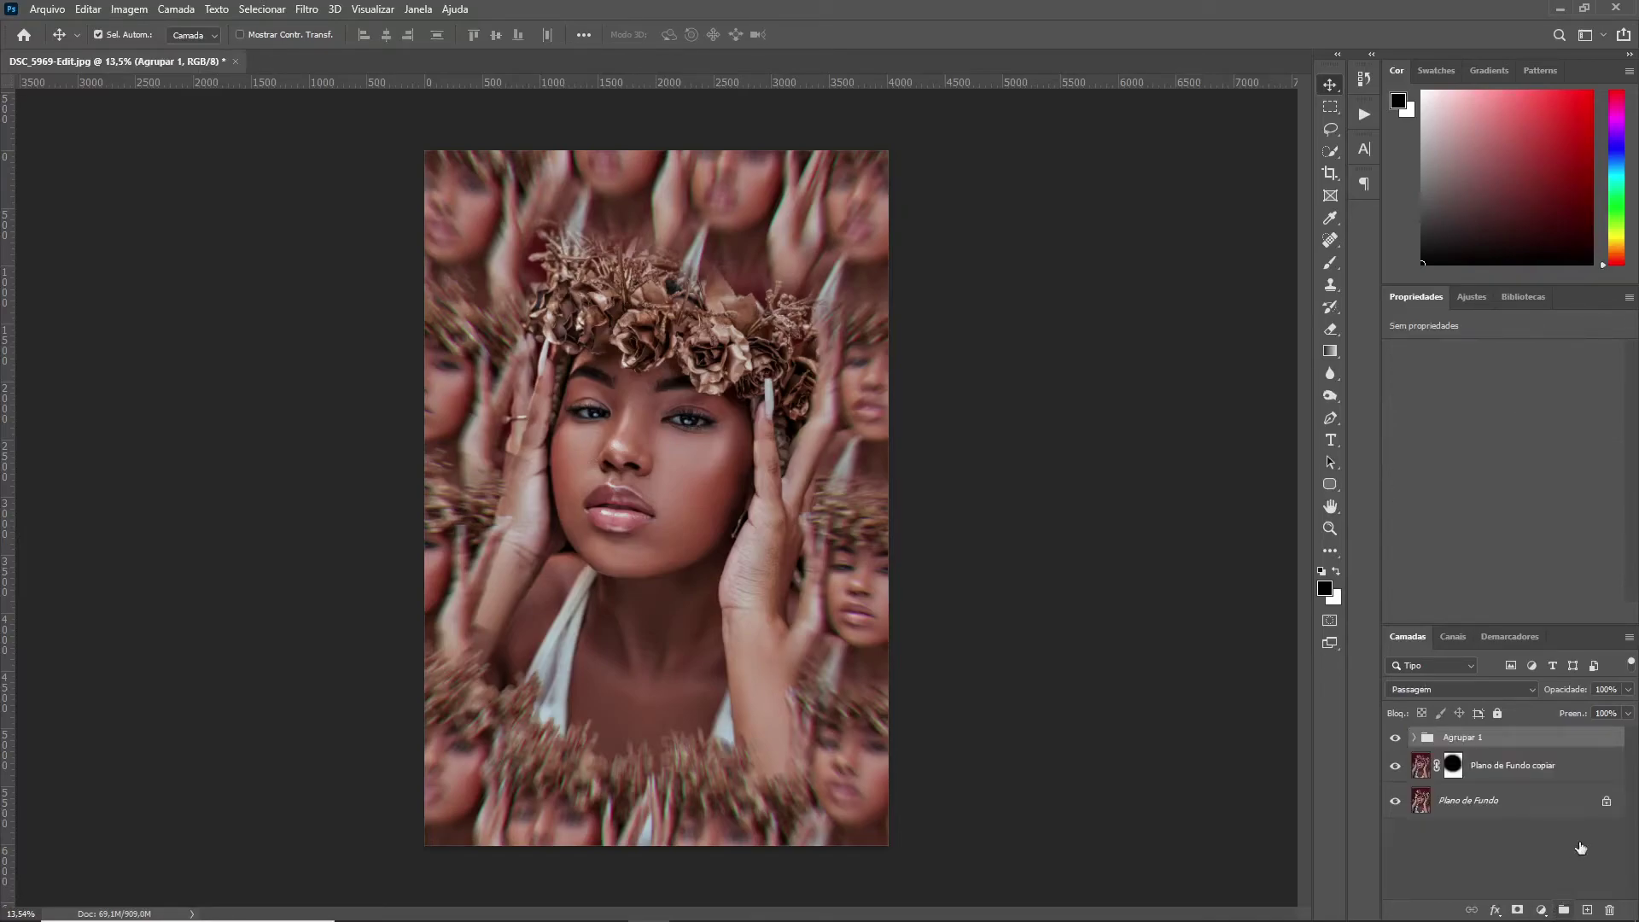
{"action": "left_click", "coordinate": [1629, 691]}
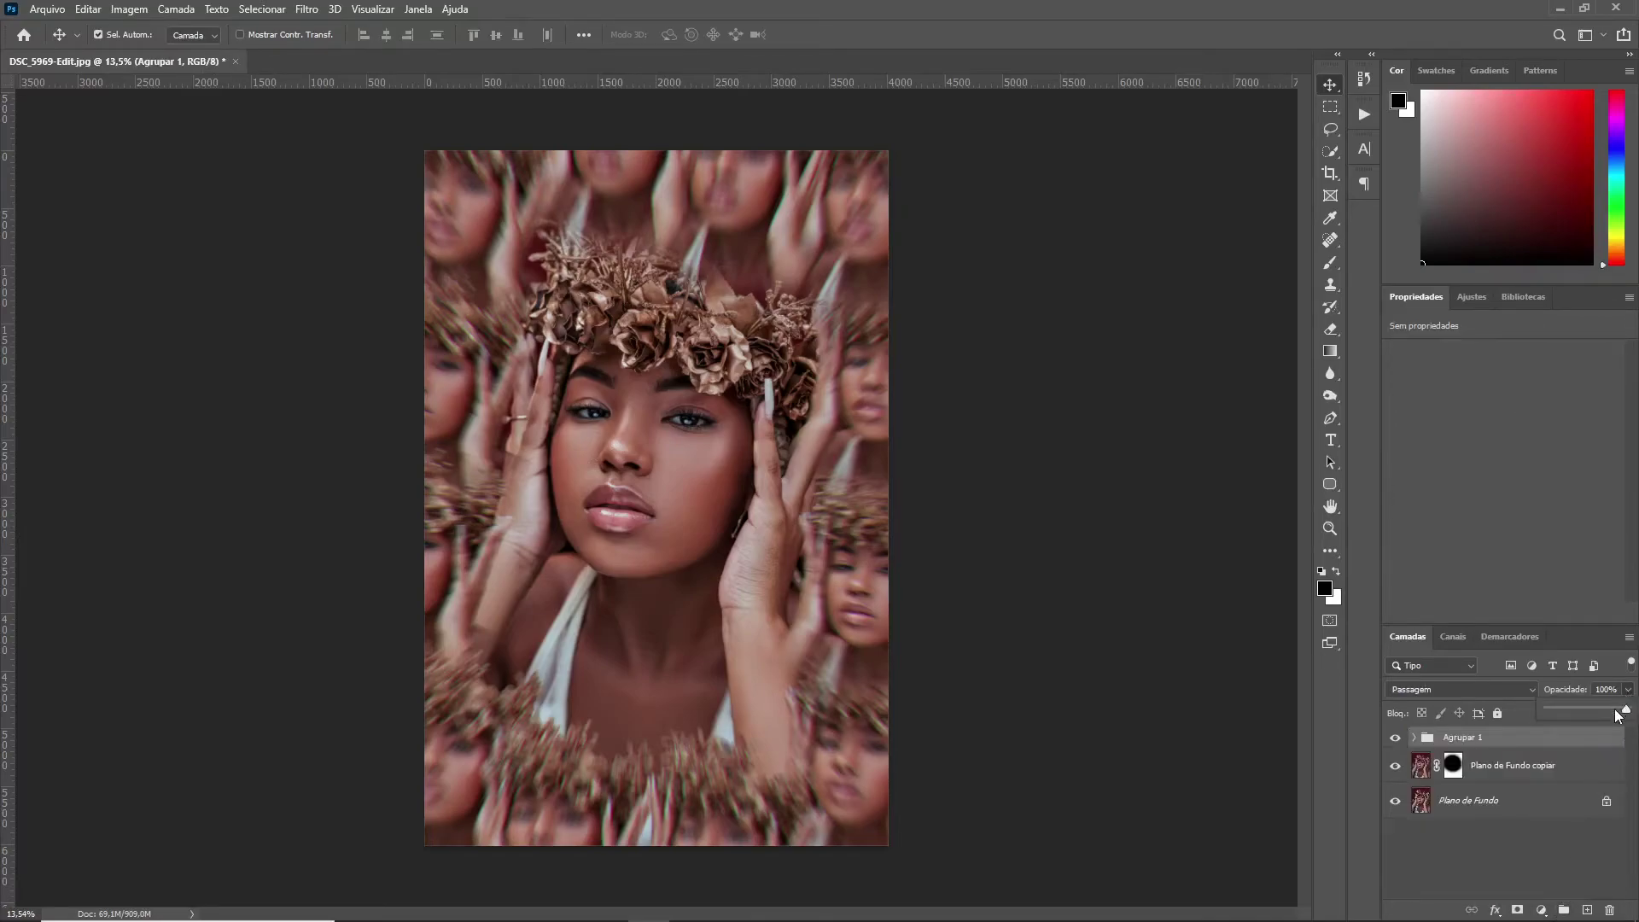
{"action": "left_click_drag", "start_coordinate": [1627, 710], "coordinate": [1613, 710]}
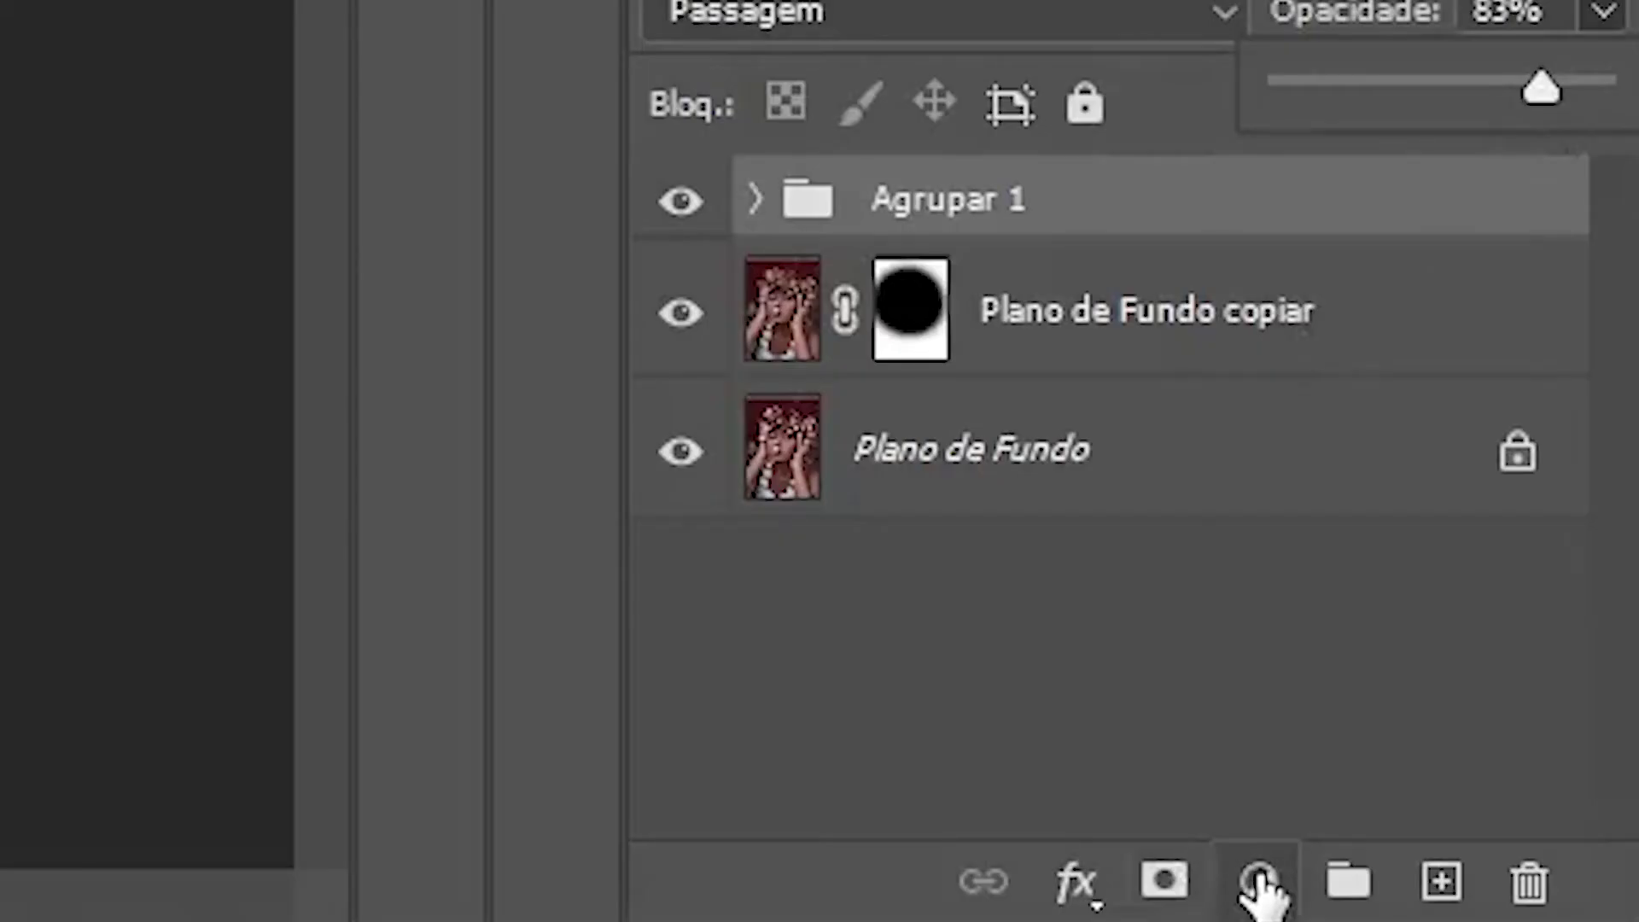
Step: Add a Selective Color adjustment layer, slightly shifting Yellow in the Blacks
{"action": "left_click", "coordinate": [1259, 883]}
{"action": "left_click", "coordinate": [1263, 832]}
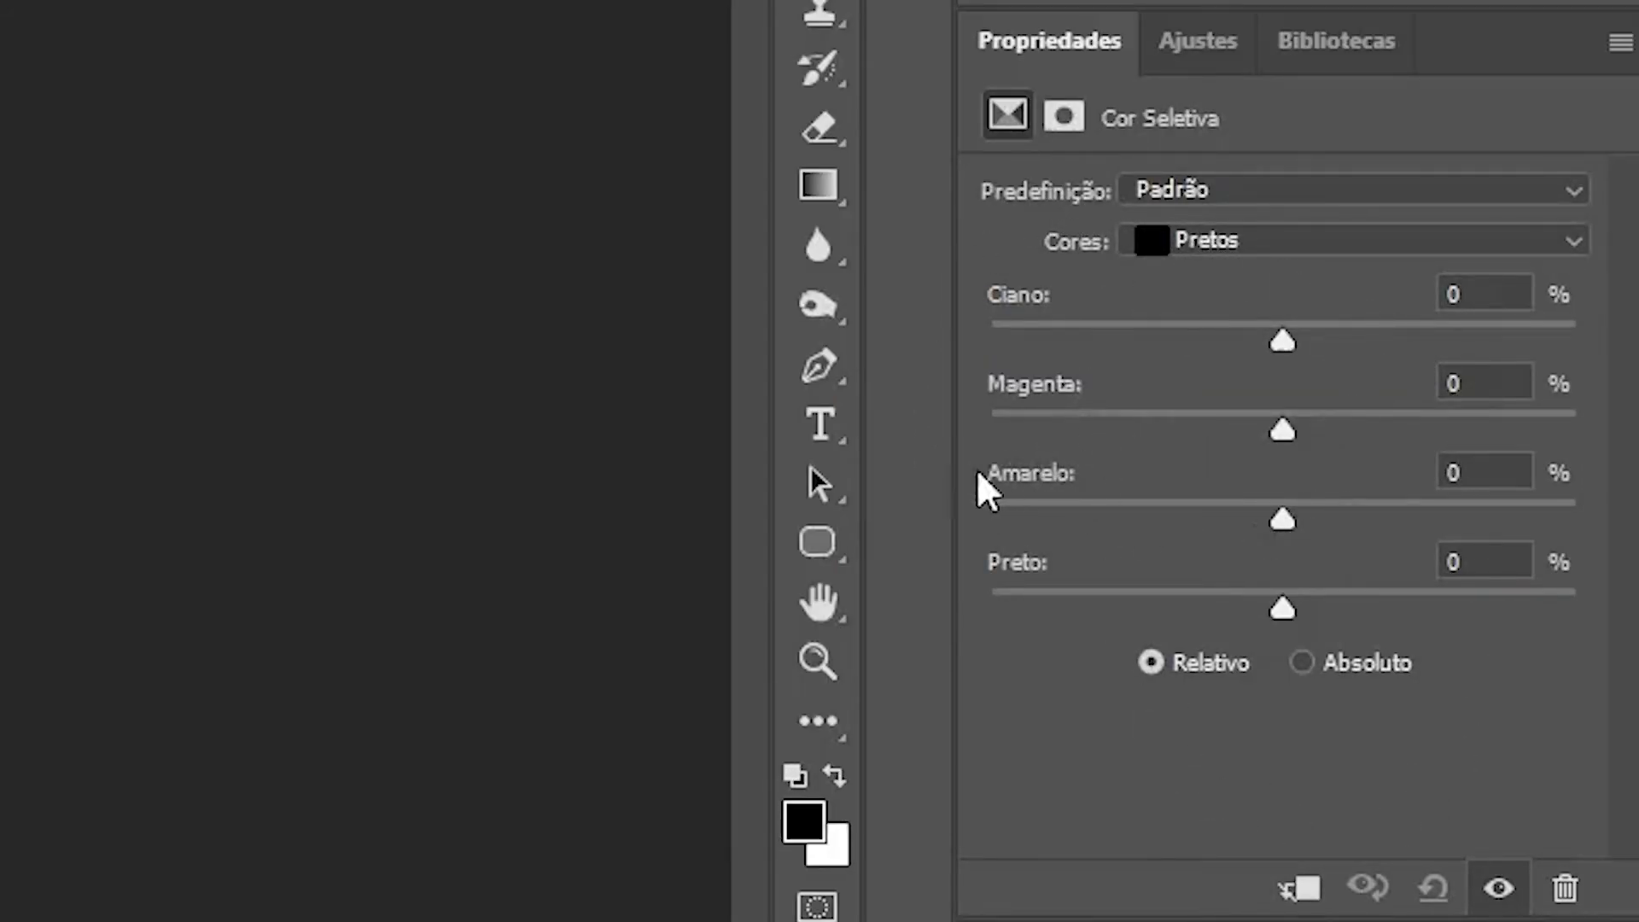
{"action": "left_click", "coordinate": [1288, 523]}
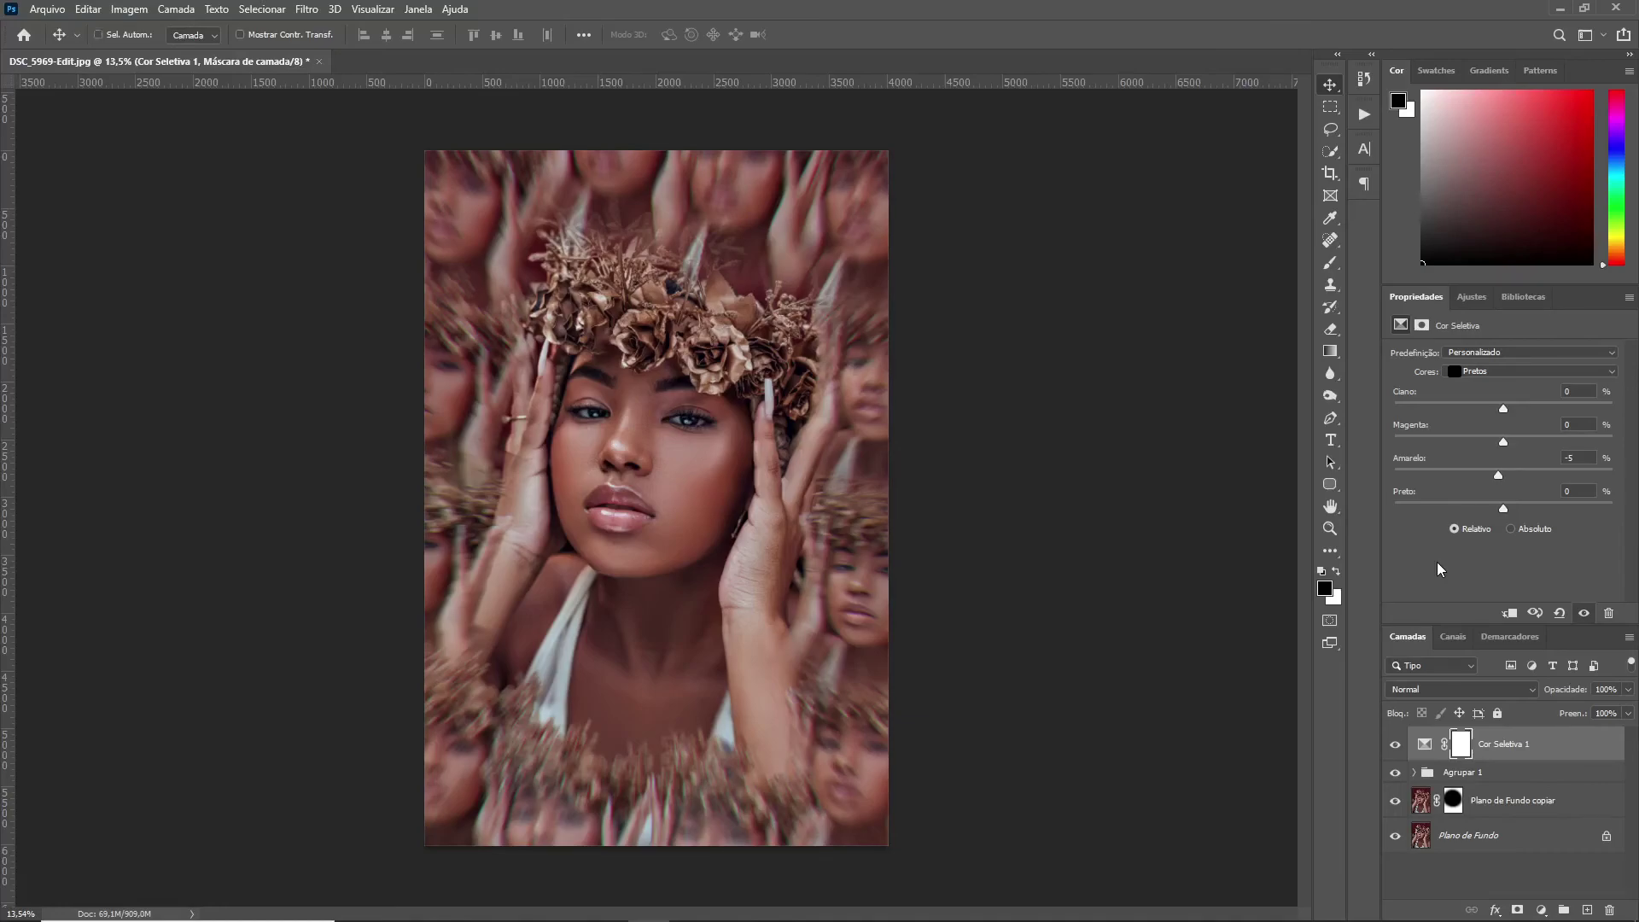
Step: Stamp all visible layers into new layer Camada 1 above Cor Seletiva 1 with Ctrl+Alt+Shift+E
{"action": "key", "text": "ctrl+shift+alt+e"}
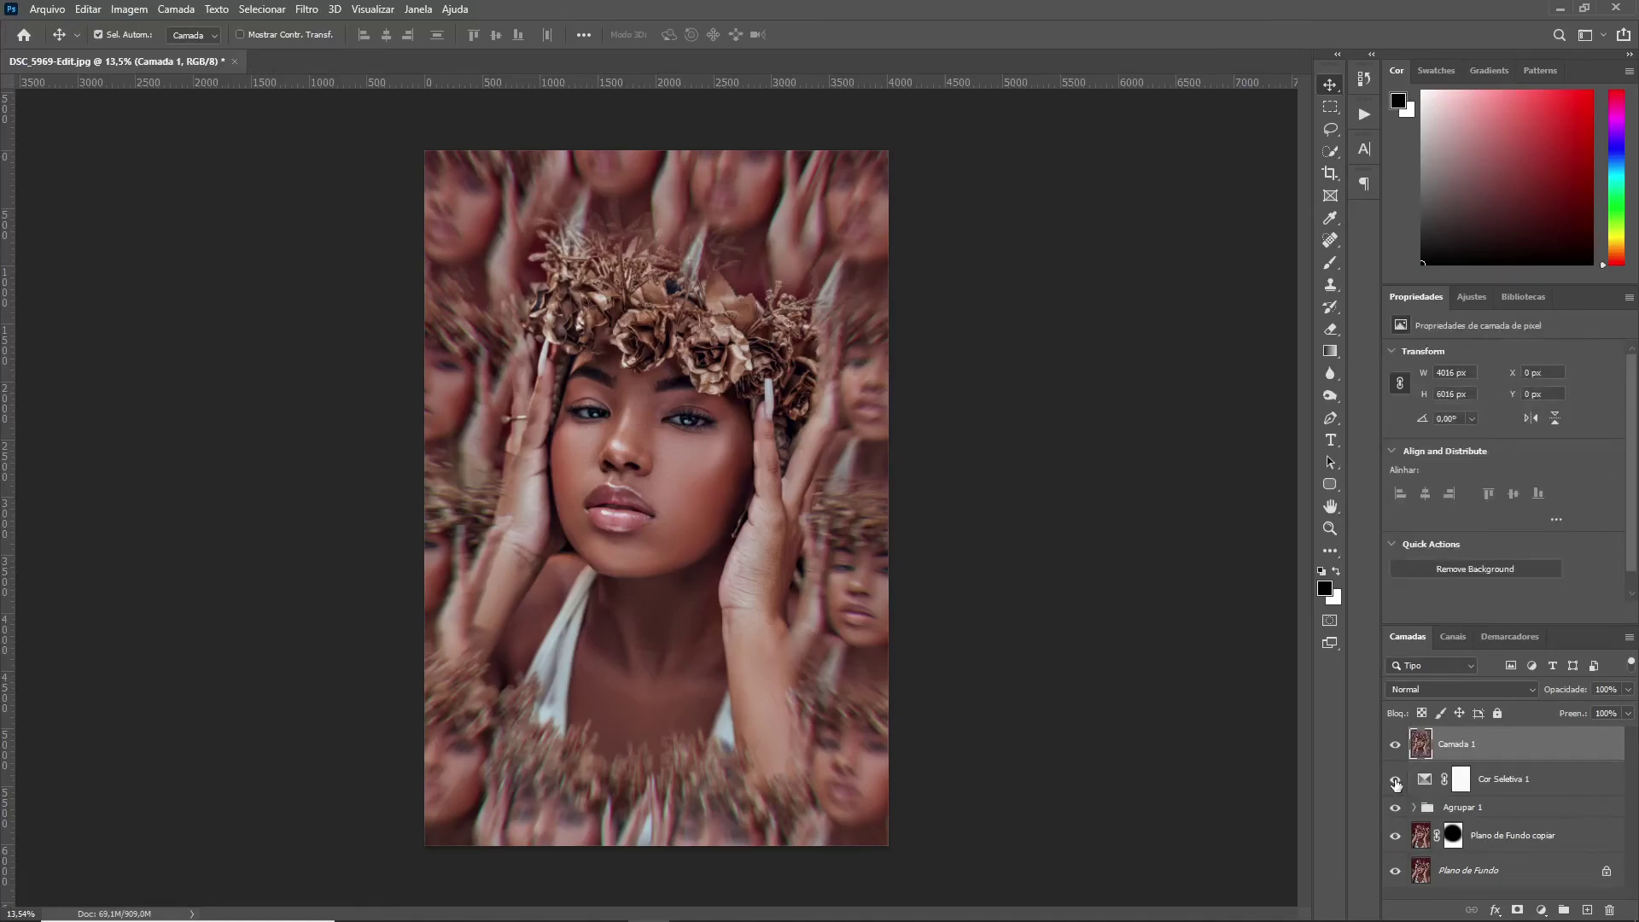